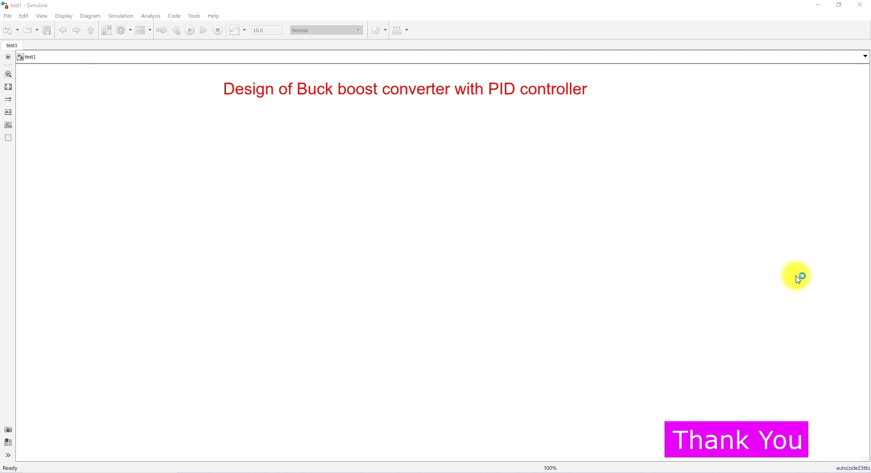
- Bring up MATLAB, enlarge the Editor to show all 17 lines of design.m, and enable pen annotation
mouse_move(393, 470)
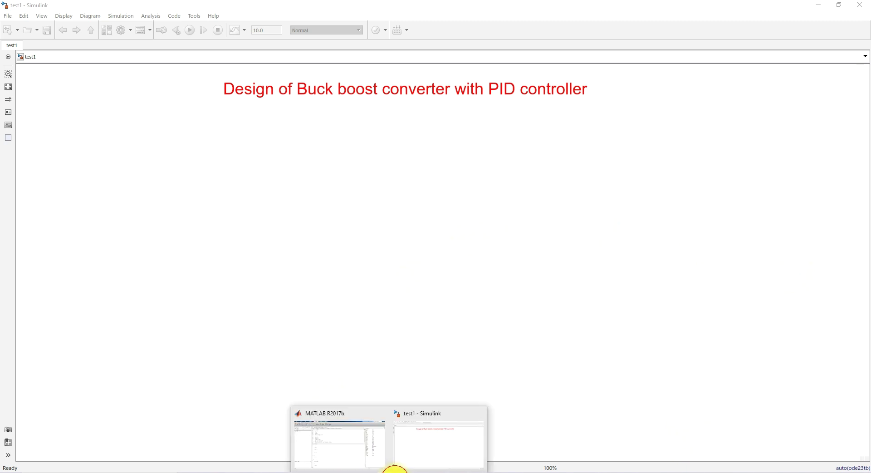
left_click(358, 461)
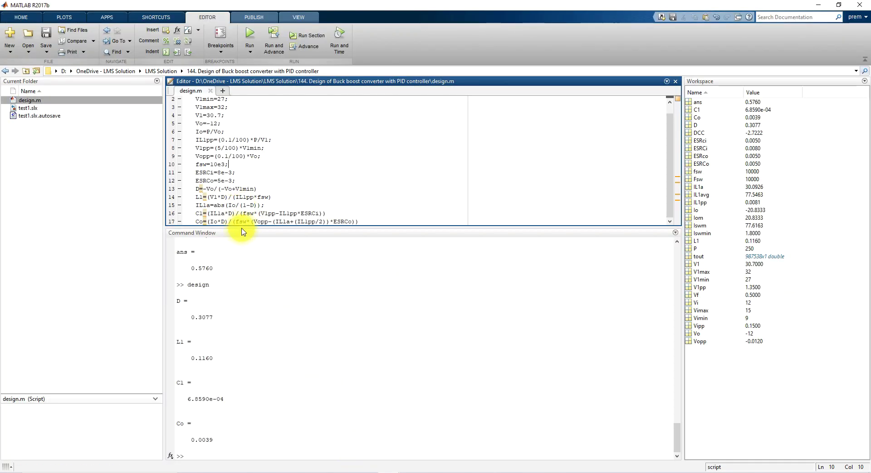
left_click_drag(241, 227, 243, 288)
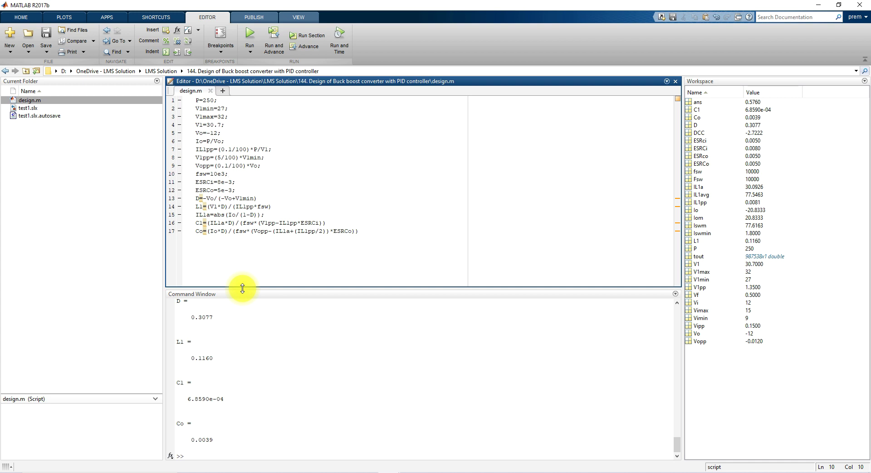
key("ctrl+alt+p")
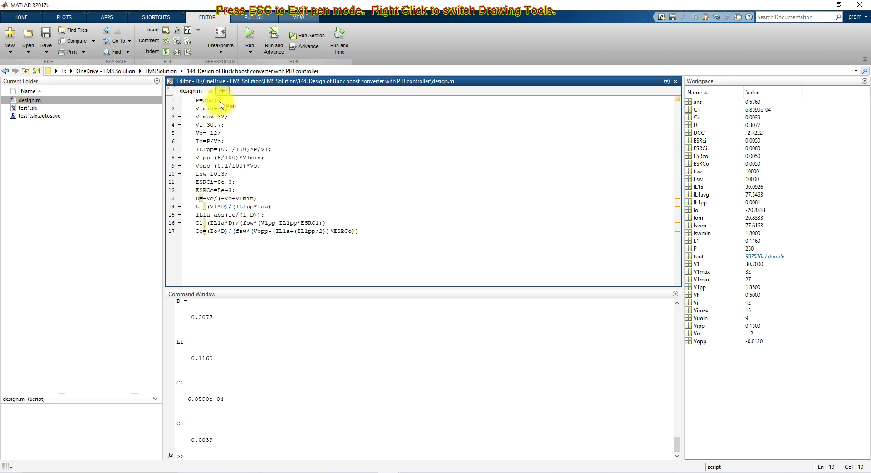
- Mark the P=250, V1min=27, V1max=32, V1=30.7, Vo=-12, Io, IL1pp and V1pp lines in red
left_click_drag(218, 101, 234, 97)
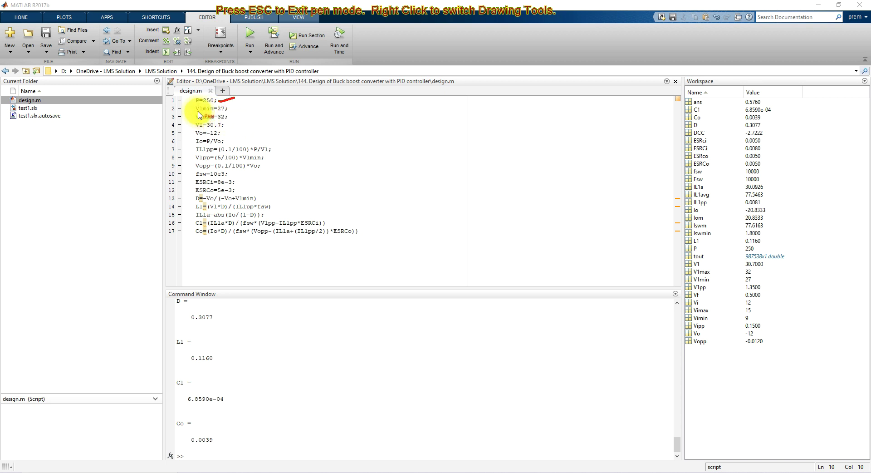
left_click(231, 113)
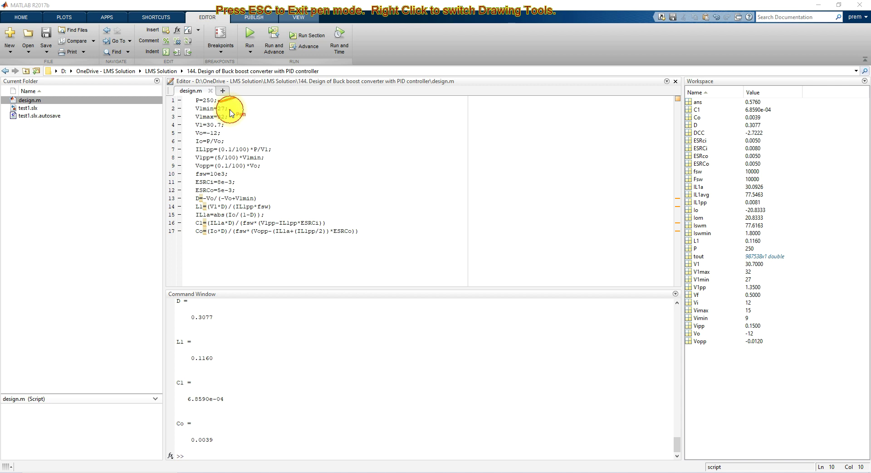
left_click_drag(229, 108, 239, 104)
left_click_drag(230, 117, 237, 117)
left_click_drag(227, 126, 234, 126)
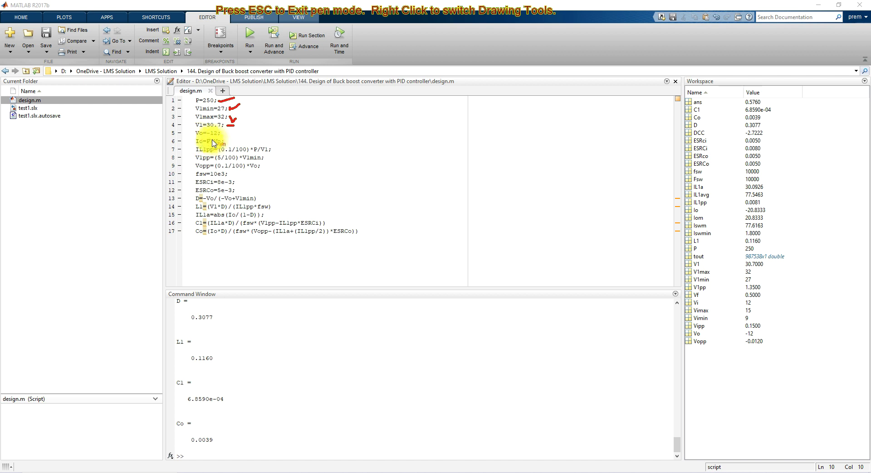
left_click_drag(222, 133, 229, 133)
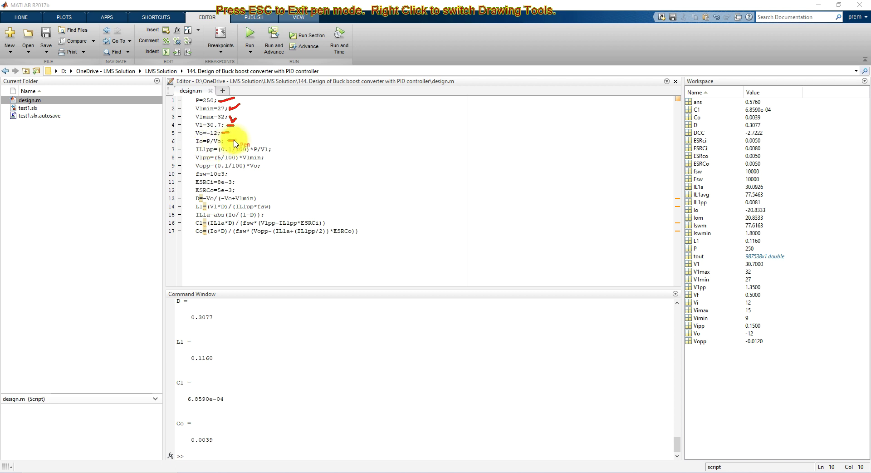
left_click_drag(226, 141, 236, 140)
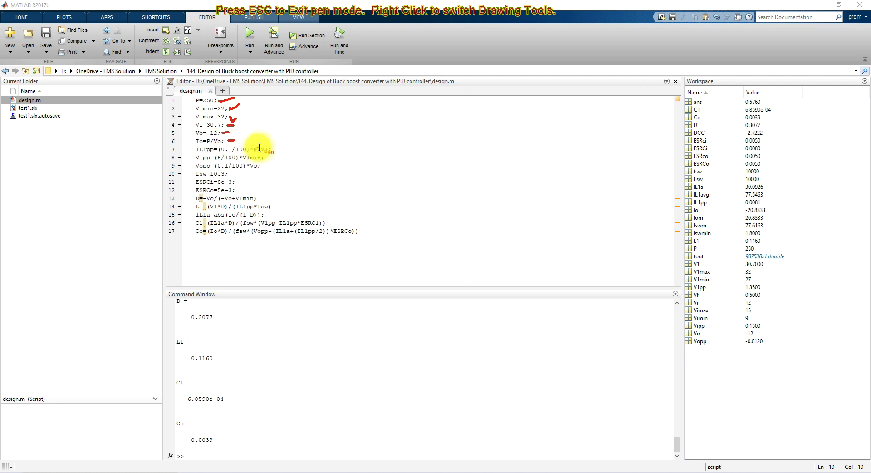
left_click_drag(274, 149, 280, 152)
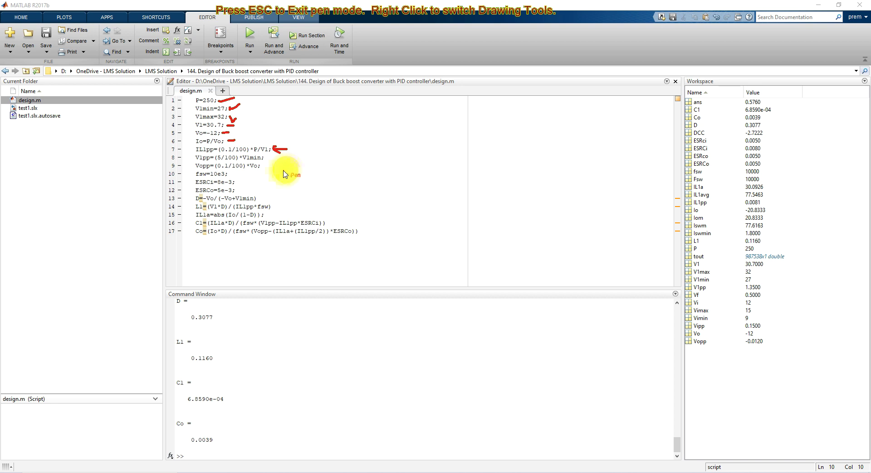
mouse_move(268, 158)
left_mouse_down()
mouse_move(275, 159)
mouse_move(264, 167)
left_mouse_up()
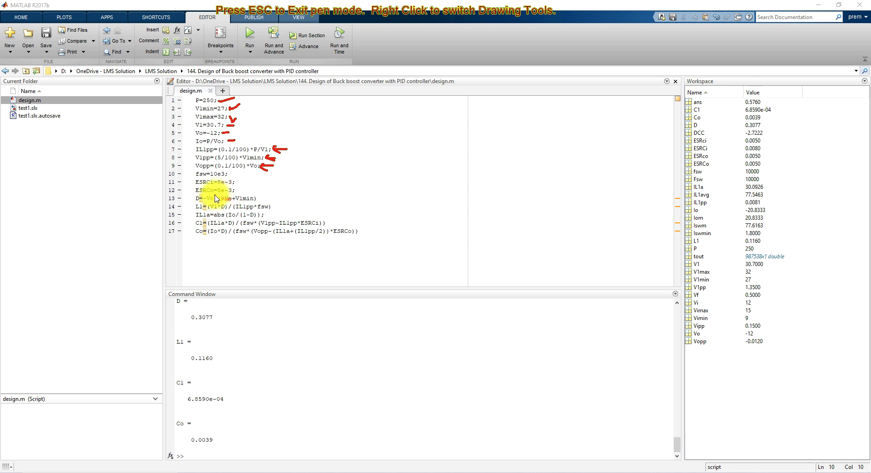
- Tick the D, L1, C1 and Co formula lines, then exit pen mode to clear all marks
left_click_drag(256, 199, 268, 196)
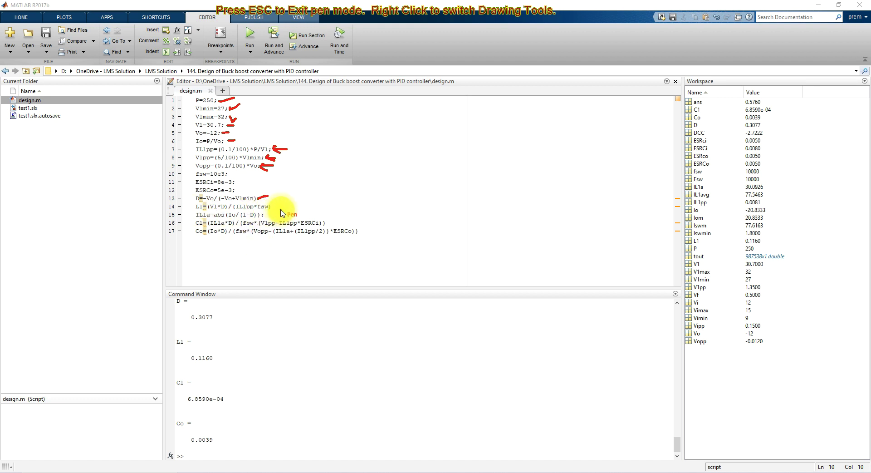
left_click_drag(274, 207, 288, 201)
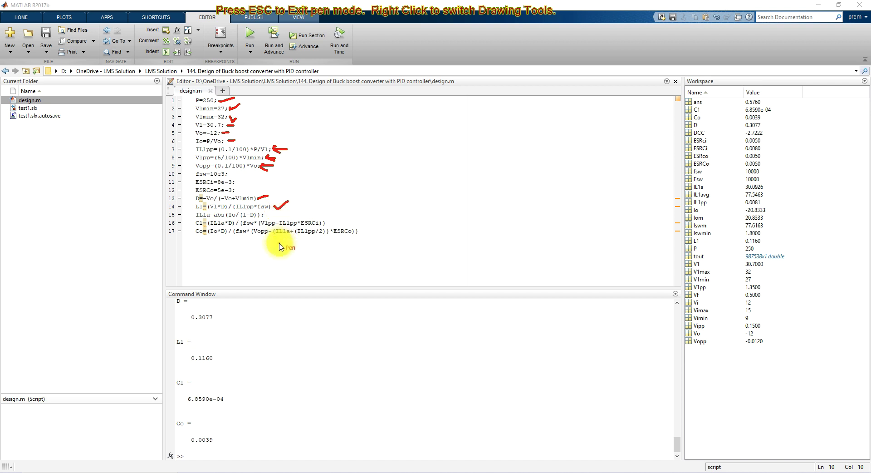
left_click_drag(325, 222, 334, 220)
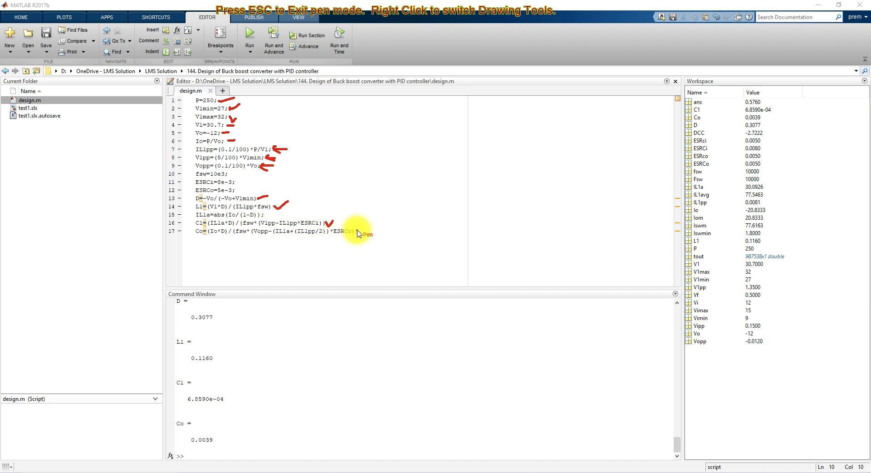
left_click_drag(359, 229, 375, 232)
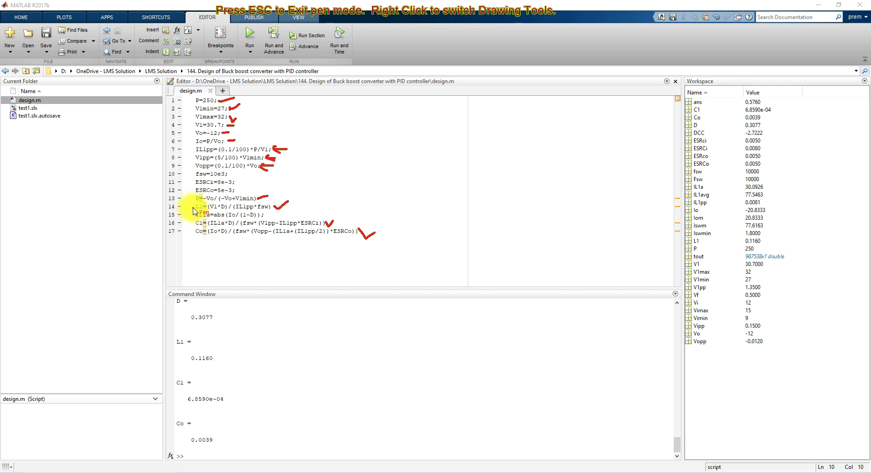
left_click_drag(190, 204, 202, 202)
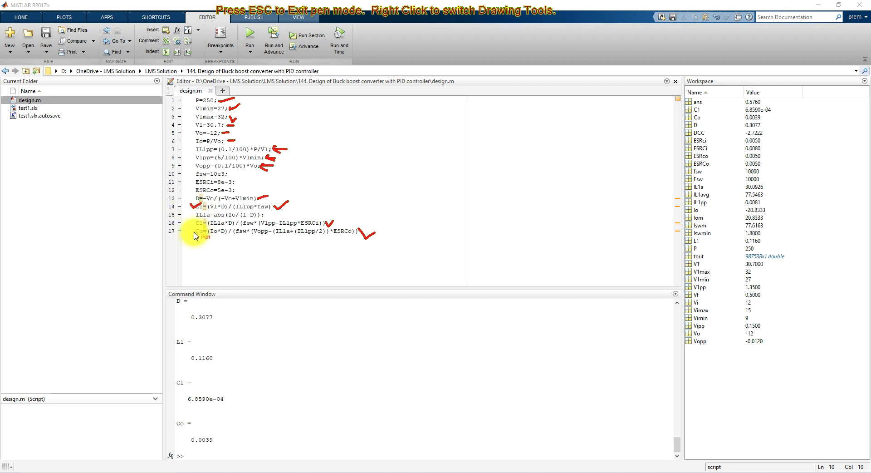
left_click_drag(194, 231, 206, 228)
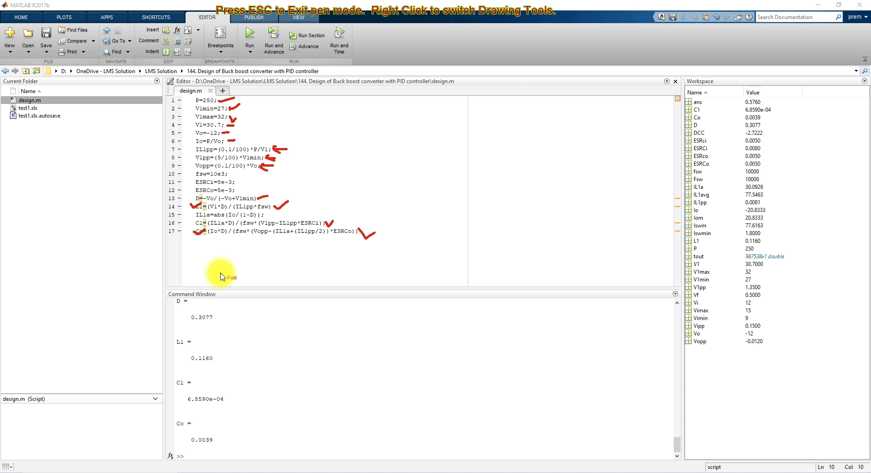
key("Escape")
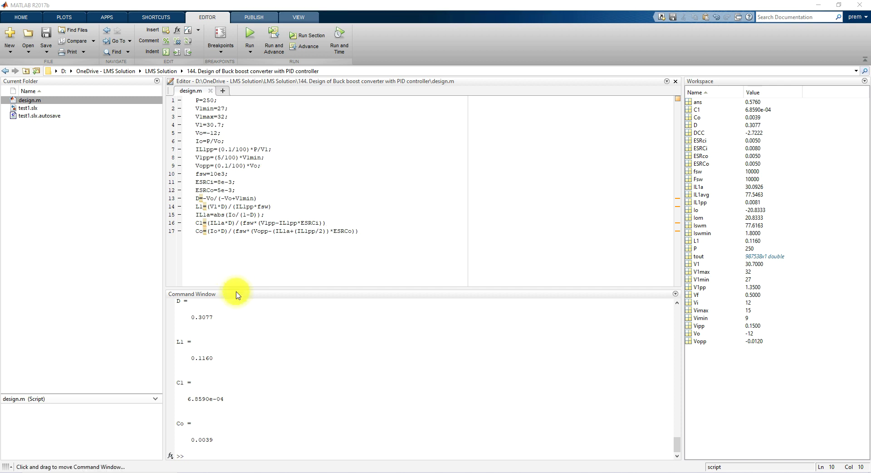
- Rerun design.m, select the L1 0.1160 and Co 0.0039 results, and return to test1
left_click_drag(233, 289, 235, 245)
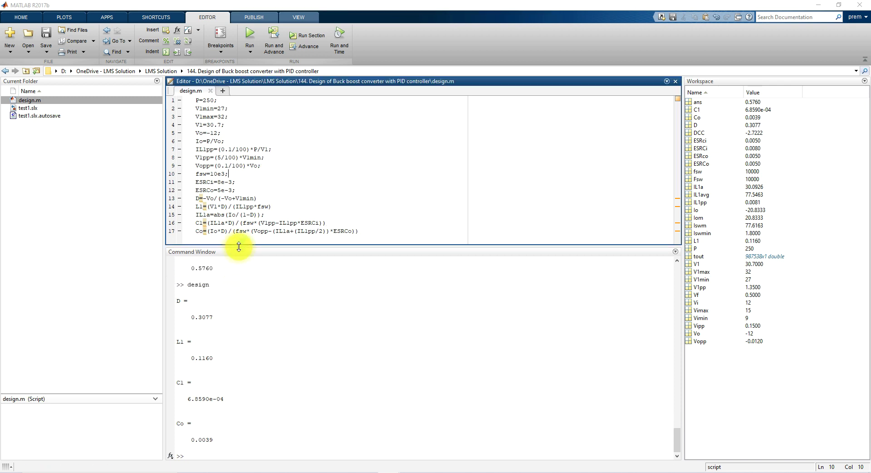
left_click(249, 33)
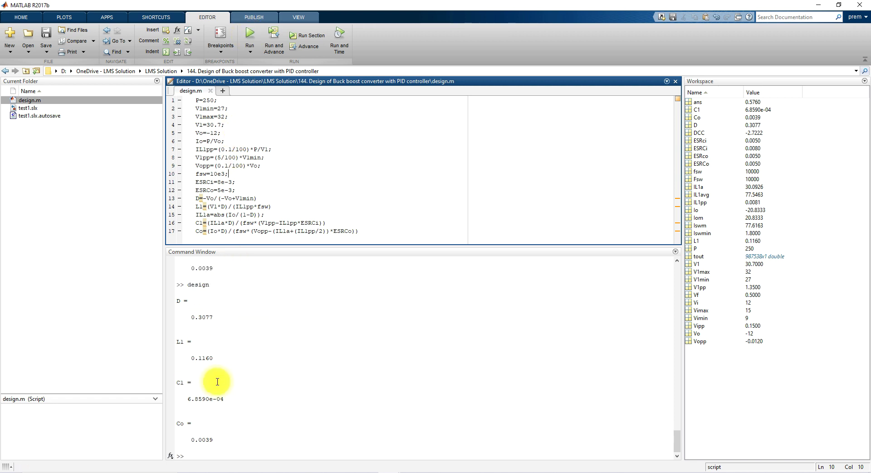
left_click_drag(188, 357, 214, 357)
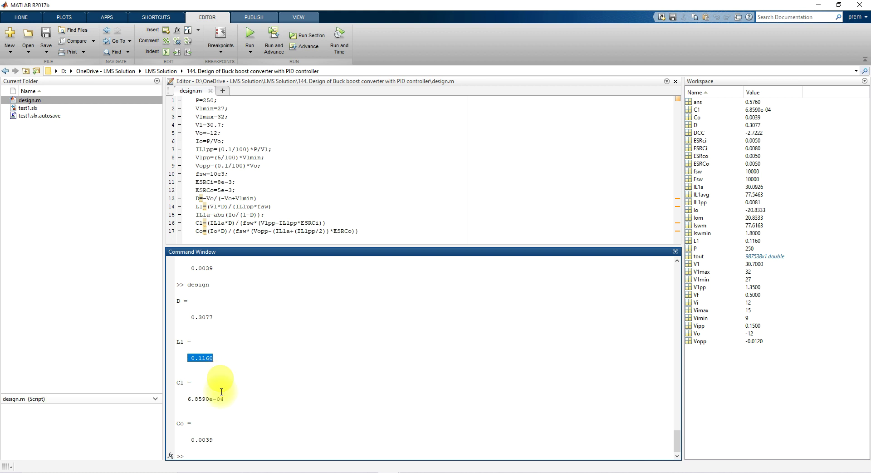
left_click_drag(188, 440, 214, 440)
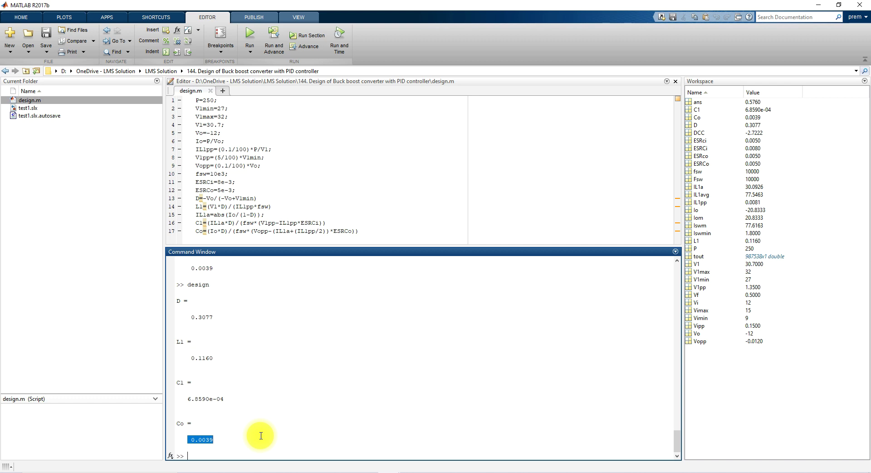
mouse_move(370, 467)
left_click(406, 449)
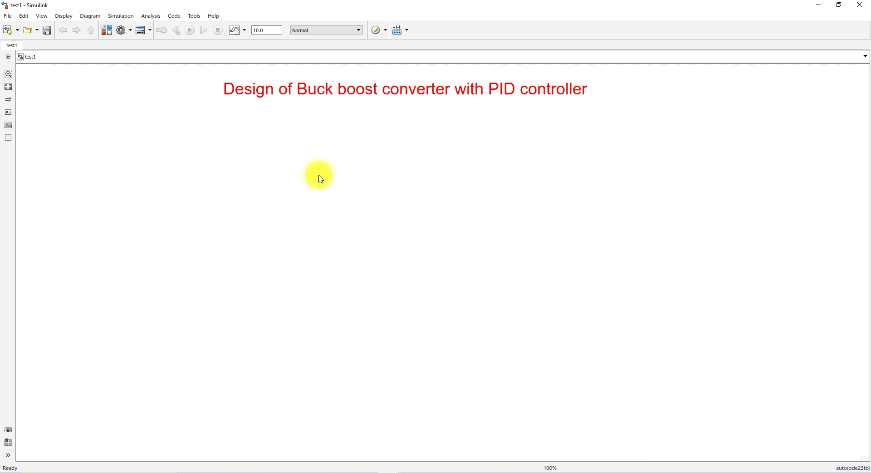
- Insert a DC Voltage Source block via quick search and move it left below the title
double_click(298, 216)
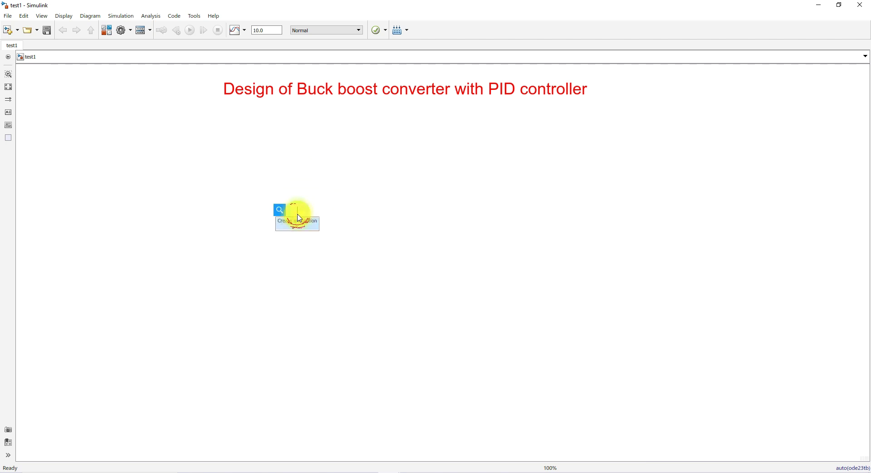
type("dc")
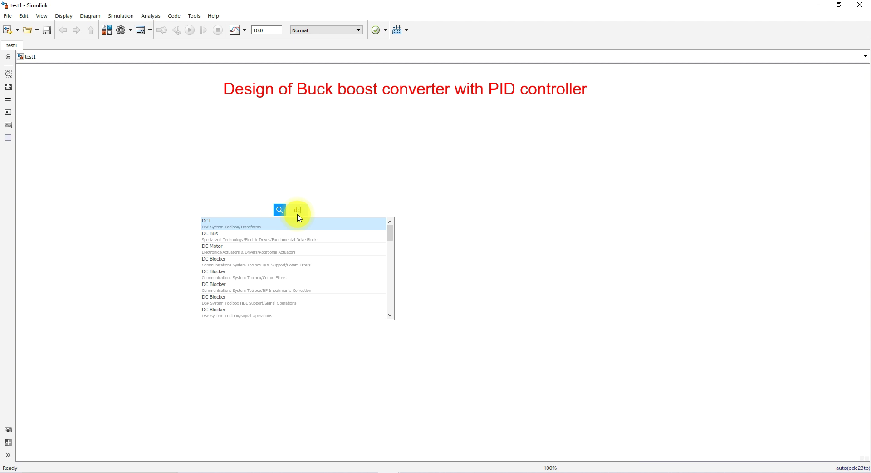
type(" voltage")
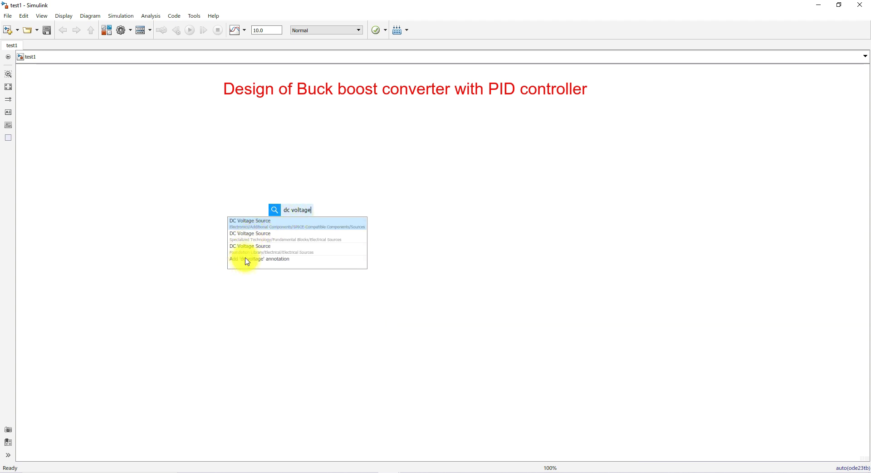
left_click(243, 242)
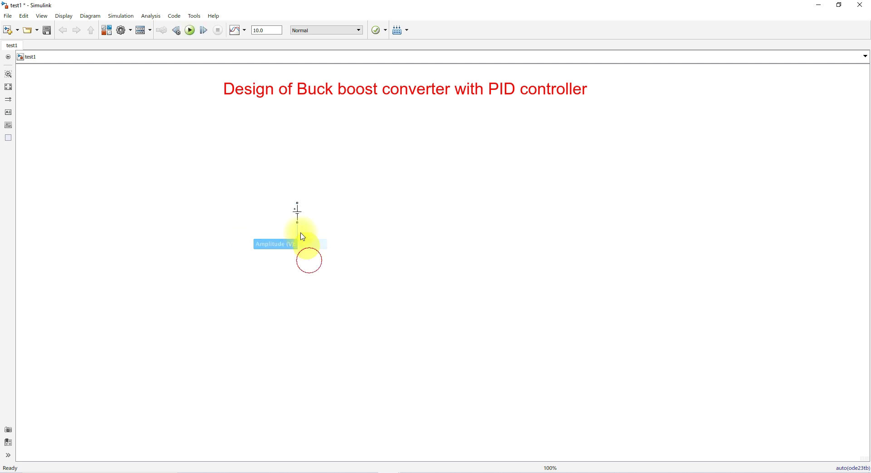
left_click_drag(299, 216, 195, 201)
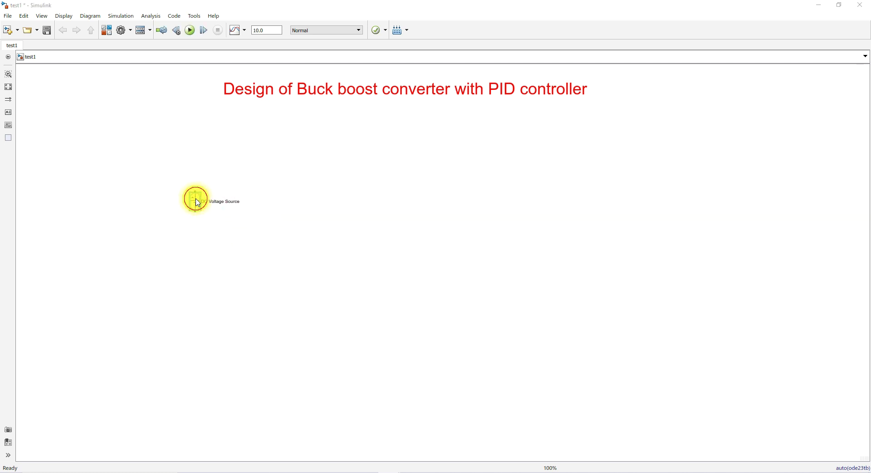
- Set the DC Voltage Source amplitude to 30 V
double_click(195, 202)
double_click(225, 210)
type("30.7")
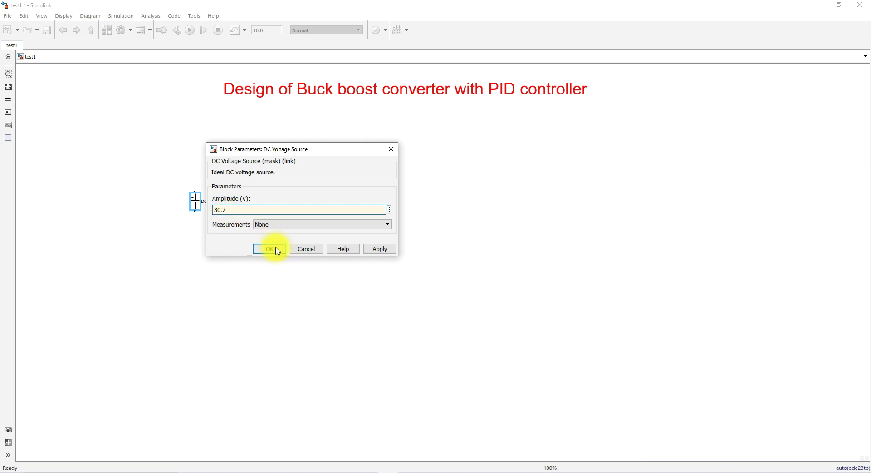
left_click(272, 249)
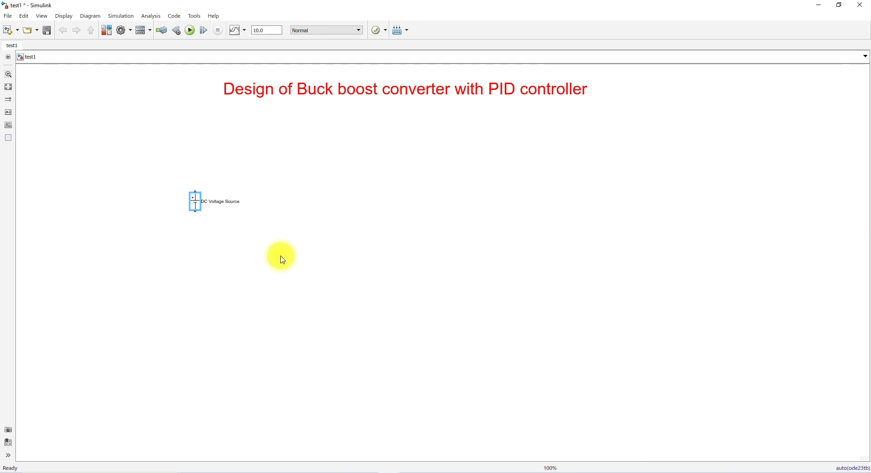
double_click(317, 238)
- Insert an IGBT above-right of the source and connect the DC source to it
type("igbt")
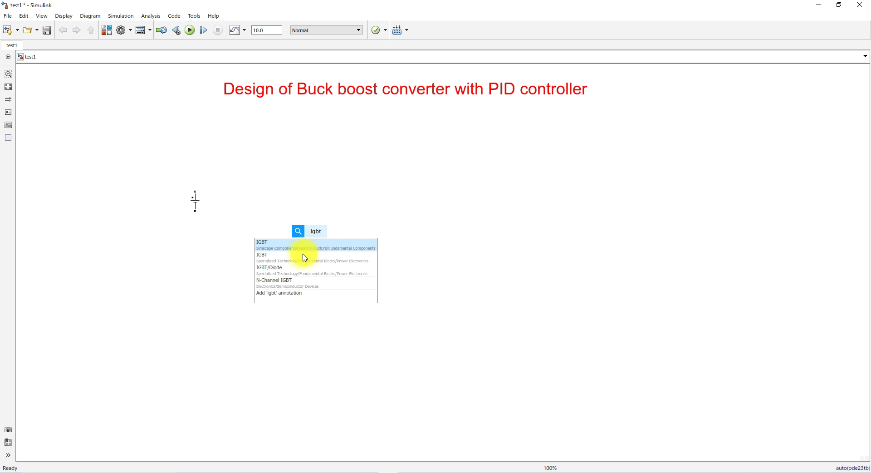
left_click(284, 258)
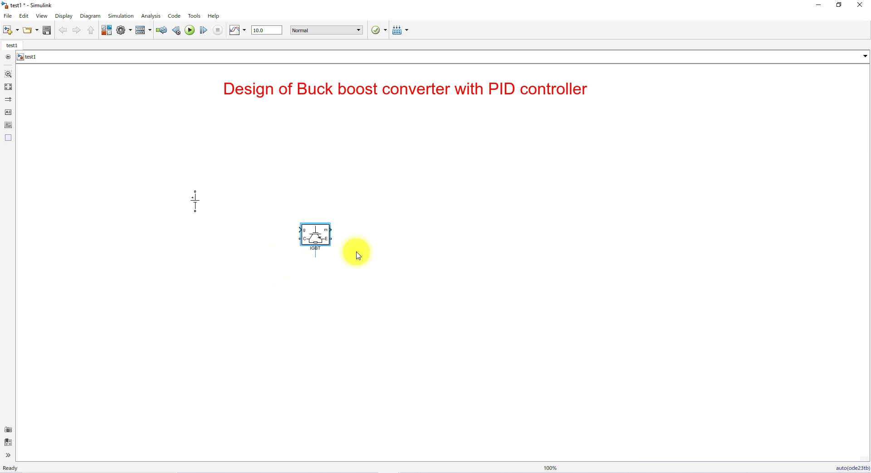
left_click_drag(317, 236, 259, 171)
left_click(263, 198)
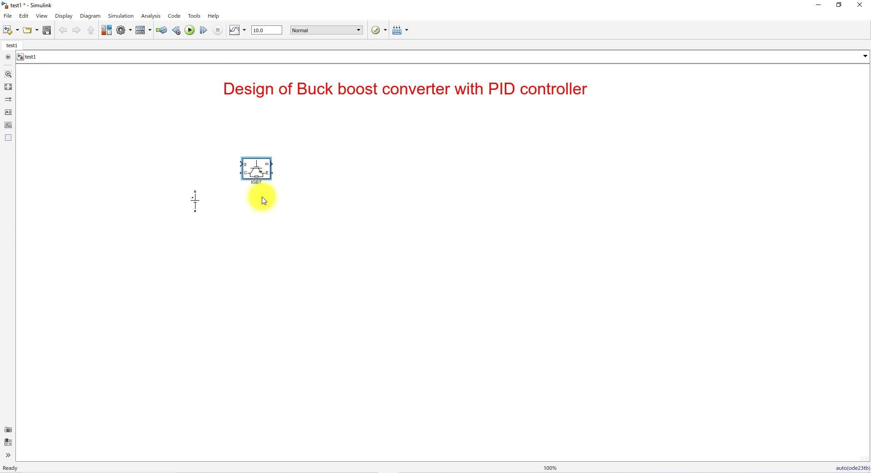
left_click(199, 208)
left_click_drag(200, 208, 245, 175)
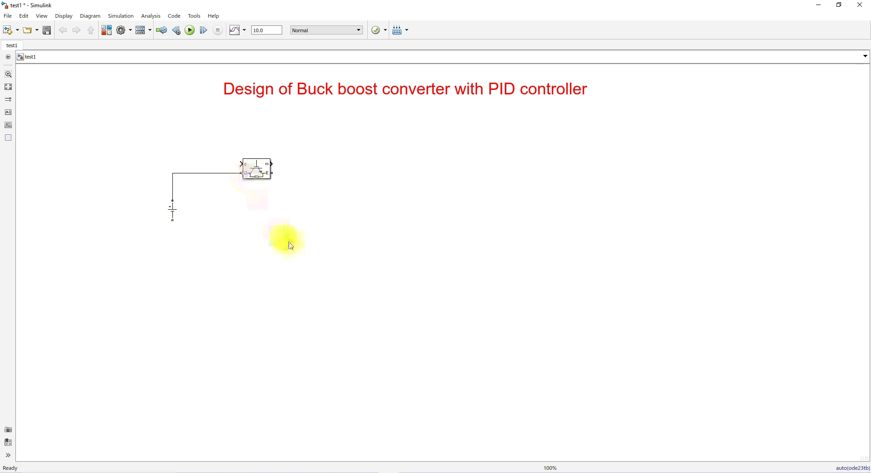
- Add a vertical Series RLC Branch below the IGBT and wire it back to the source's negative side
type("sel")
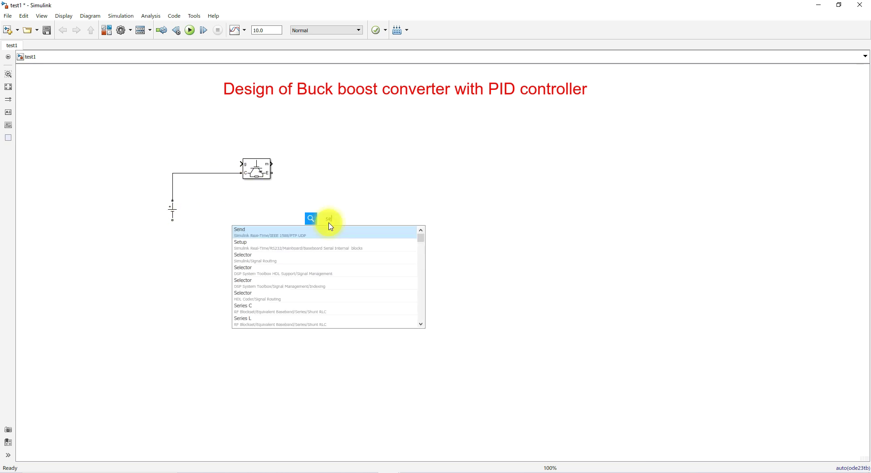
type("r")
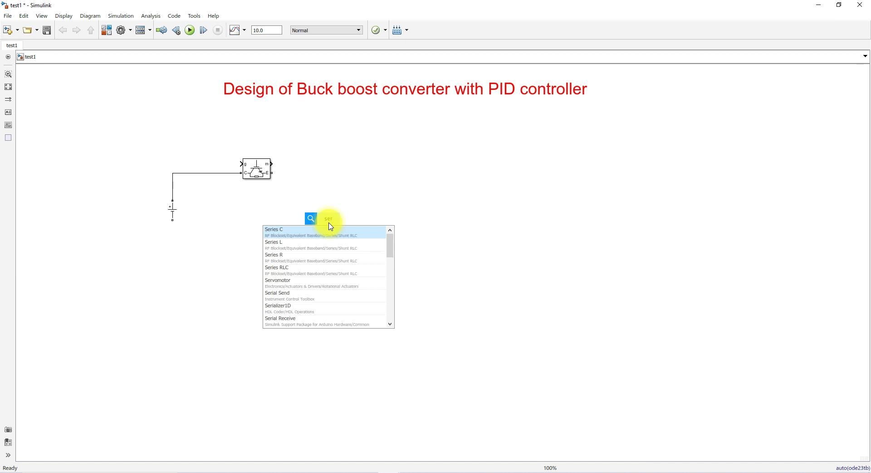
type("ies")
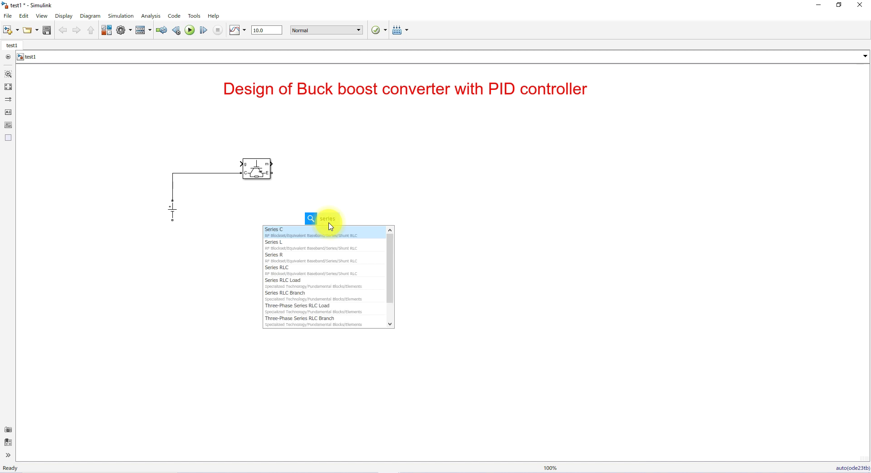
type(" rlc")
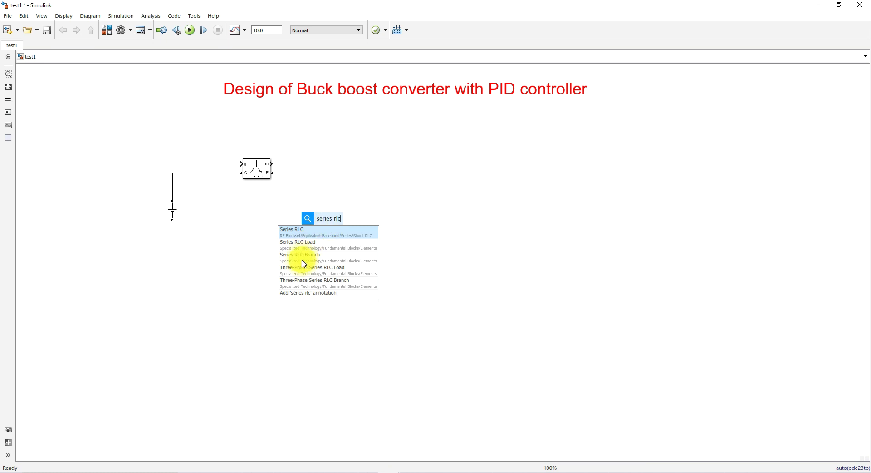
left_click(303, 261)
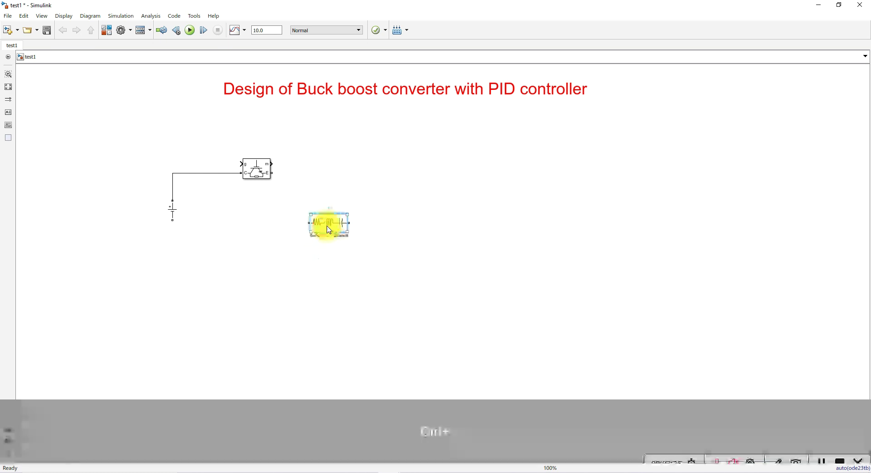
key("ctrl+r")
left_click_drag(329, 229, 272, 173)
left_click_drag(306, 241, 174, 232)
mouse_move(306, 228)
left_mouse_down()
mouse_move(305, 211)
mouse_move(311, 232)
mouse_move(310, 215)
left_mouse_up()
- Change the Series RLC Branch type to L, a pure inductor
left_click(285, 250)
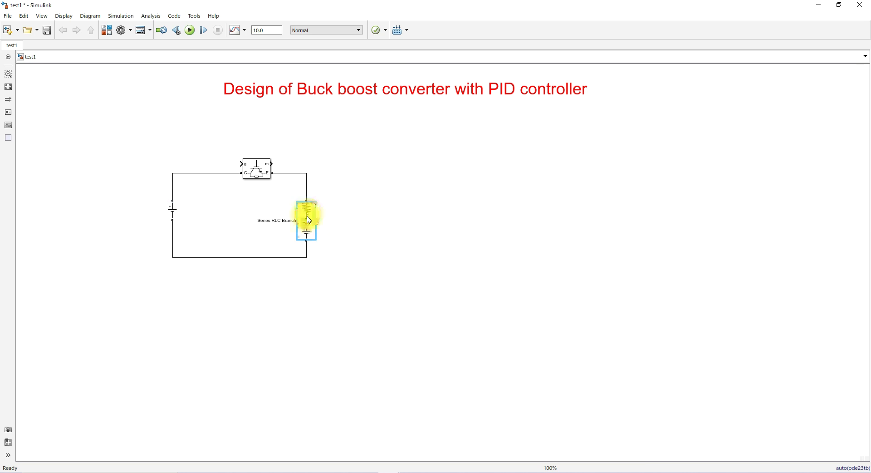
double_click(309, 222)
left_click(365, 182)
left_click(373, 210)
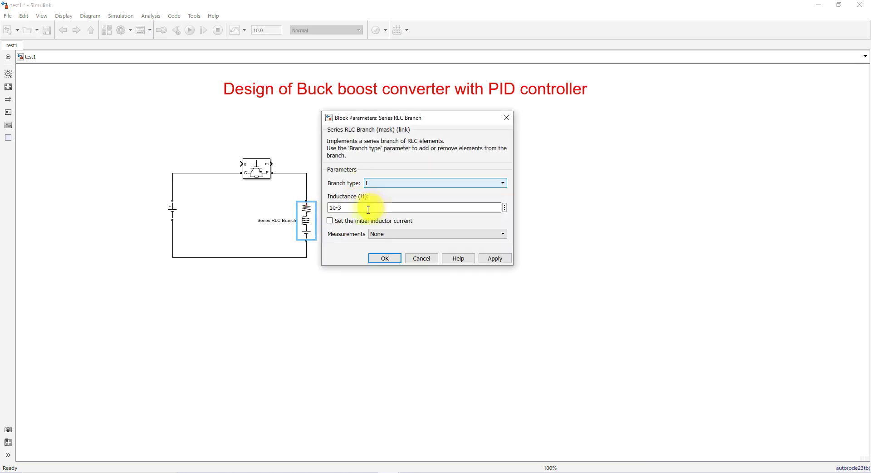
left_click(385, 258)
- Copy L1 = 0.1160 from the MATLAB Command Window and paste it as the inductance
mouse_move(395, 468)
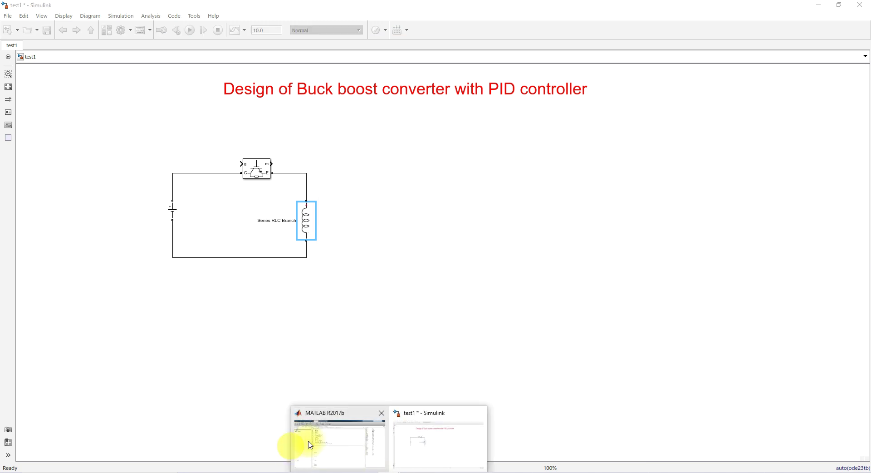
left_click(292, 447)
left_click_drag(192, 359, 210, 359)
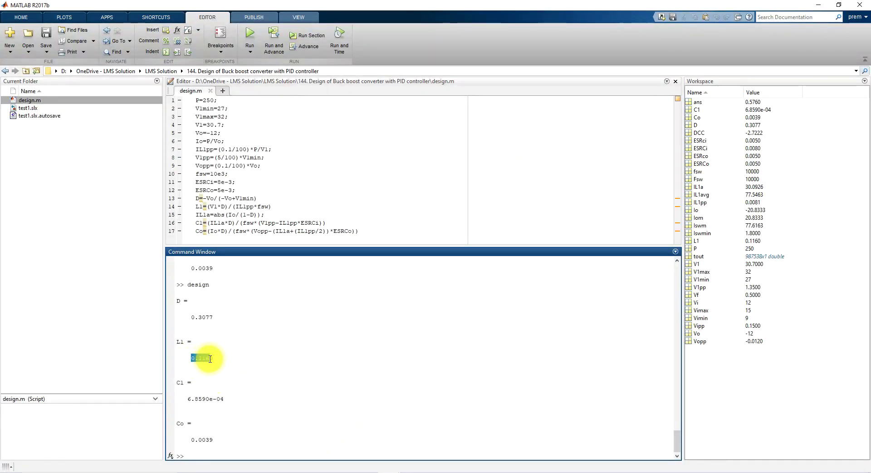
key("ctrl+c")
left_click(390, 470)
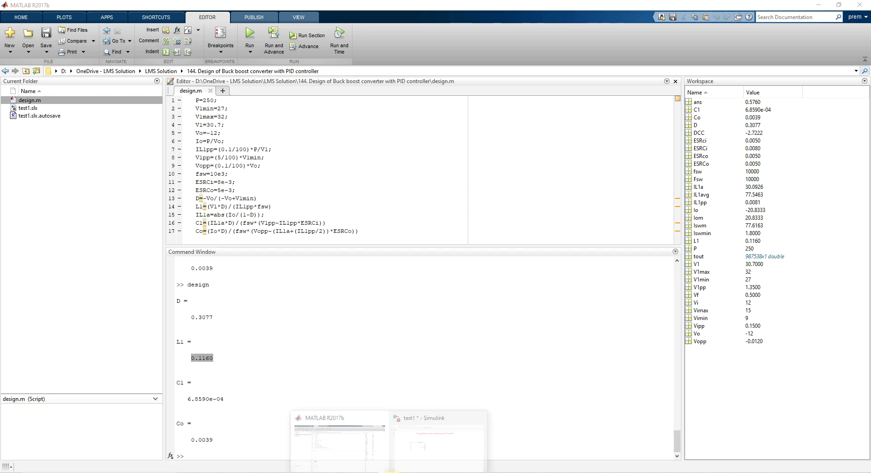
left_click(413, 433)
double_click(305, 221)
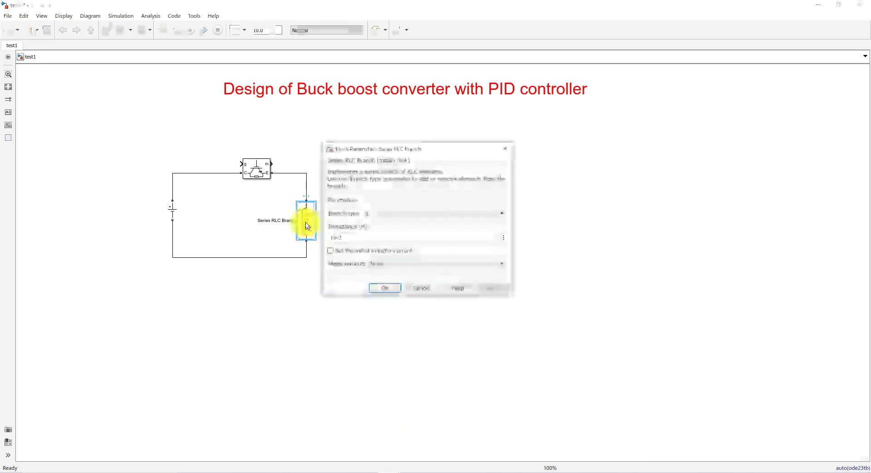
key("ctrl+a")
key("ctrl+v")
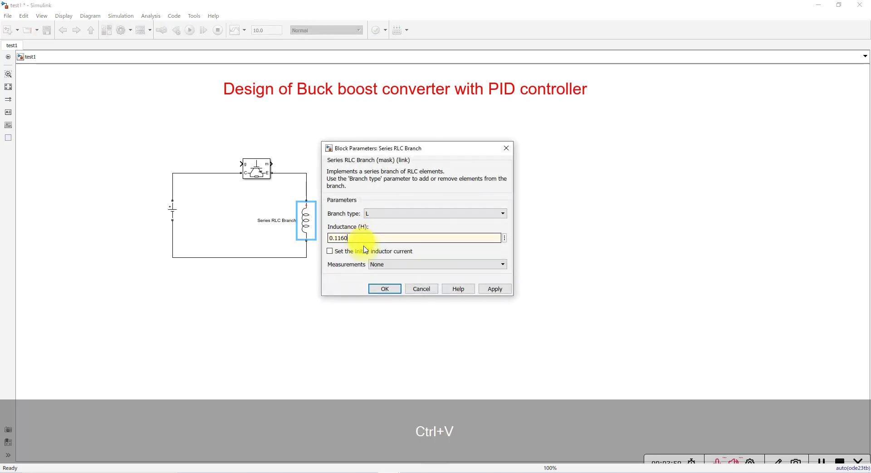
left_click(380, 288)
double_click(381, 238)
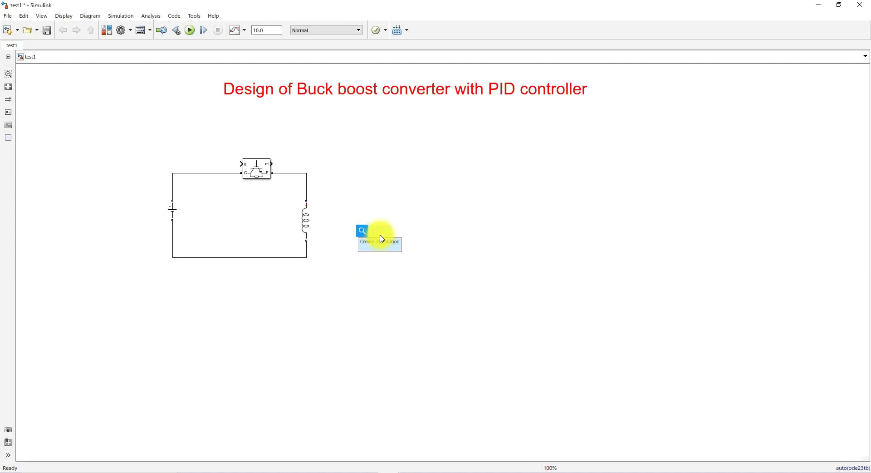
- Insert a left-facing Diode at the IGBT output, copy the inductor to the right, and wire both
type("diode")
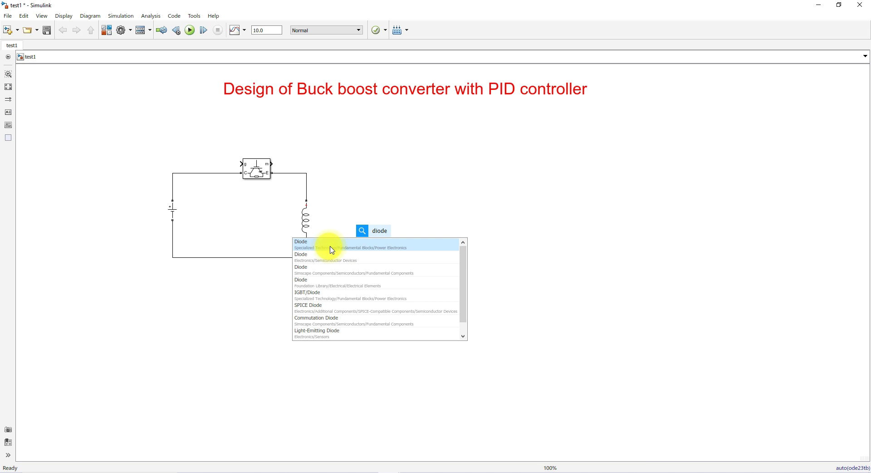
left_click(331, 248)
key("ctrl+r")
key("ctrl+r")
left_click_drag(389, 239, 307, 171)
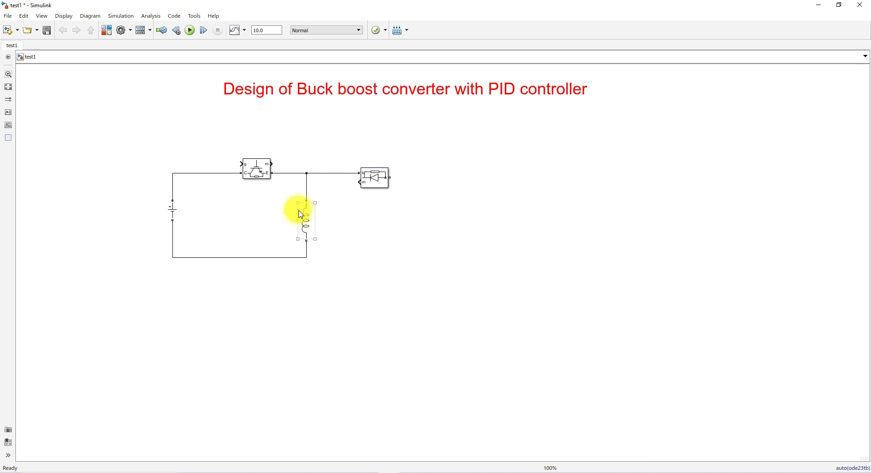
mouse_move(303, 213)
left_mouse_down()
mouse_move(415, 228)
mouse_move(414, 200)
mouse_move(389, 178)
left_mouse_up()
mouse_move(412, 241)
left_mouse_down()
mouse_move(399, 258)
mouse_move(307, 257)
left_mouse_up()
- Make the right branch a capacitor with capacitance 0.0039 F copied from MATLAB's Co
double_click(414, 222)
left_click(476, 214)
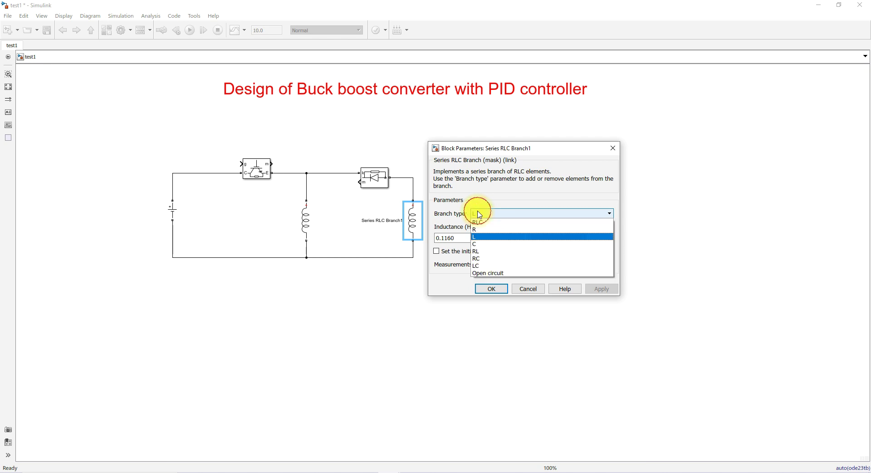
left_click(478, 244)
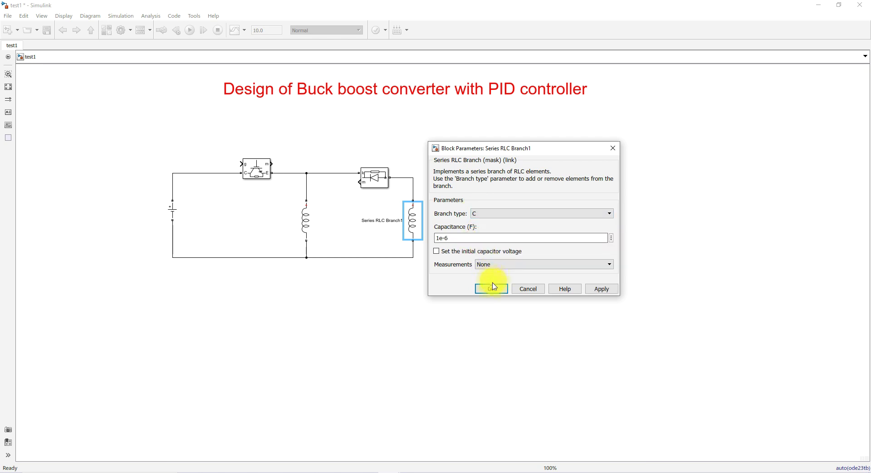
left_click(397, 469)
left_click(306, 439)
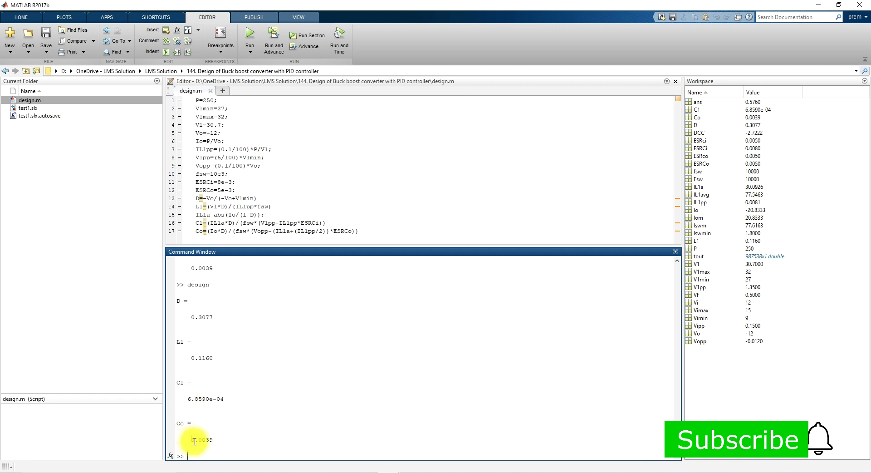
left_click_drag(198, 440, 212, 439)
key("ctrl+c")
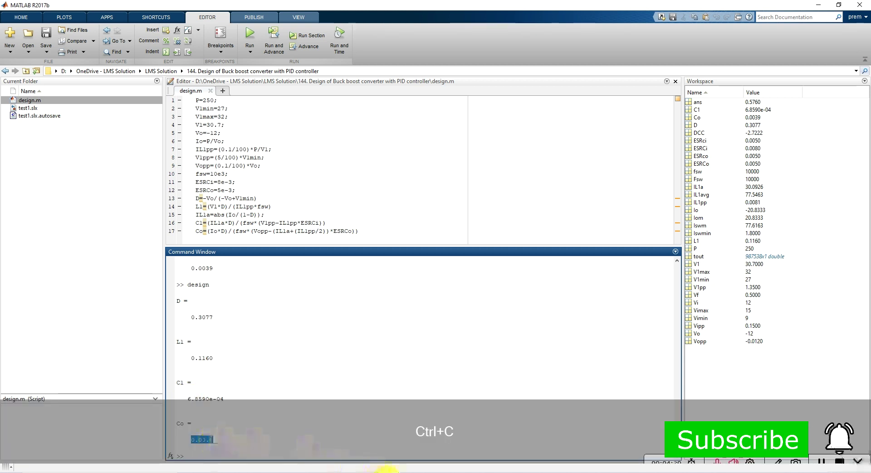
mouse_move(386, 470)
left_click(486, 444)
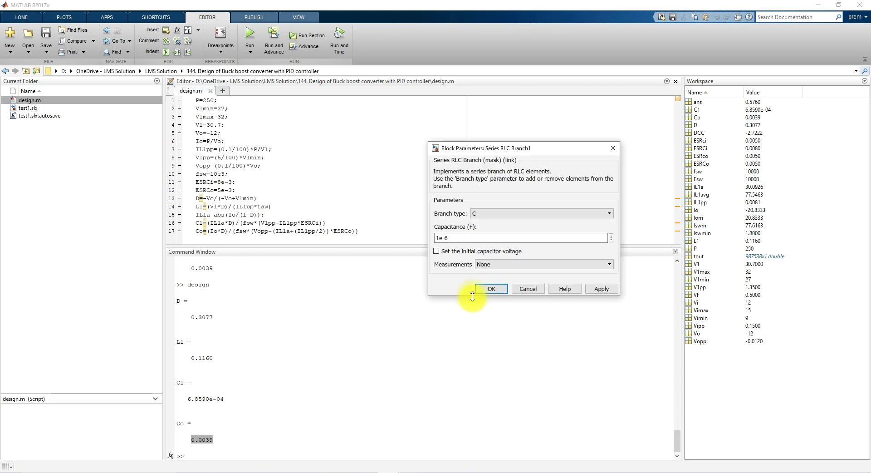
double_click(460, 237)
key("ctrl+v")
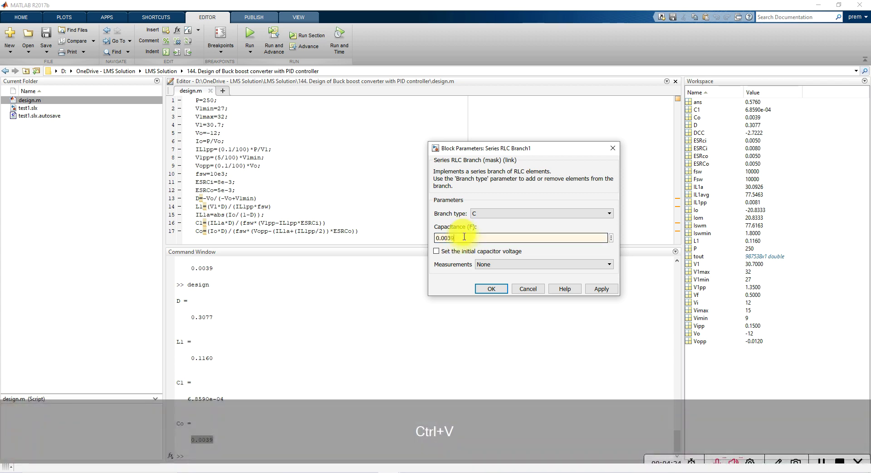
left_click(490, 289)
- Place an unconnected copy of the capacitor branch to its right
mouse_move(385, 469)
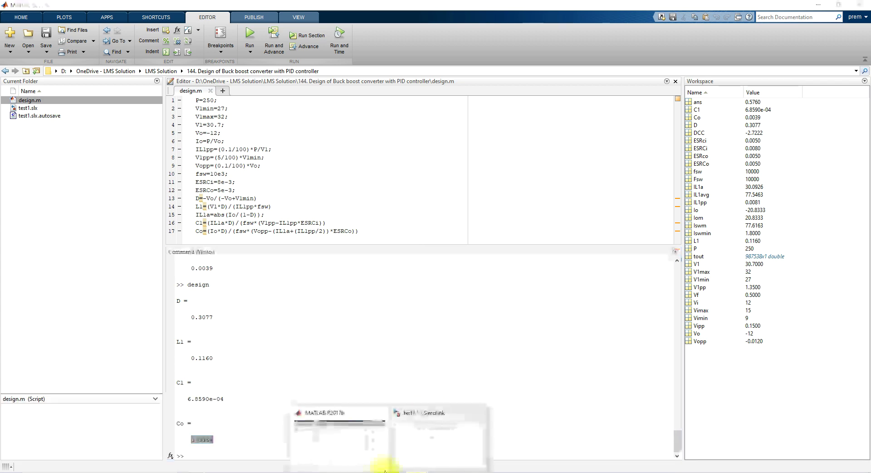
left_click(438, 436)
left_click_drag(414, 225, 486, 225)
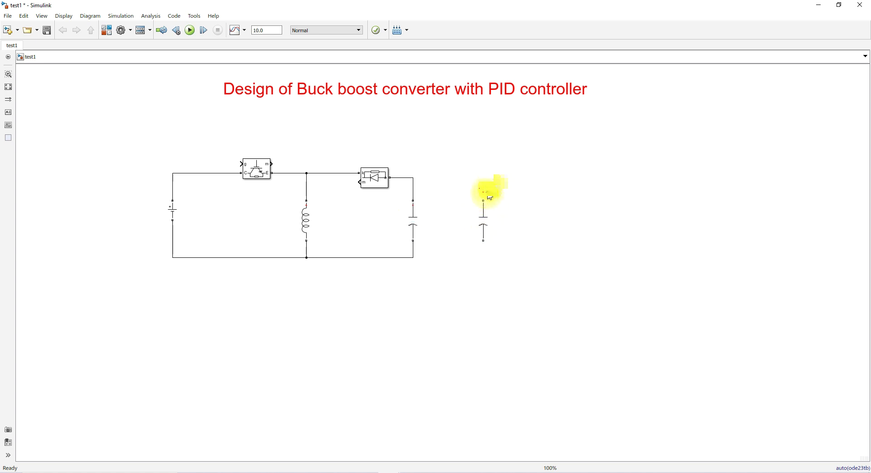
- Wire the copy parallel to the output capacitor as a 1 Ohm resistor load, then bring up MATLAB
left_click_drag(482, 191, 414, 178)
left_click_drag(480, 253, 418, 256)
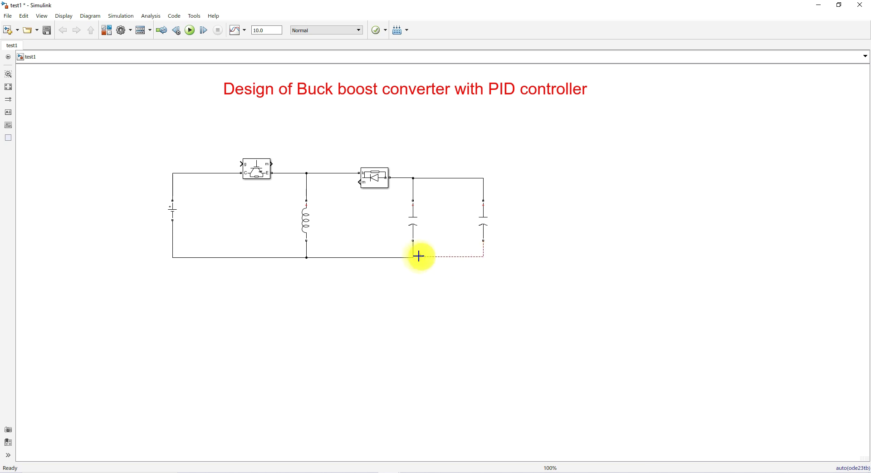
double_click(483, 222)
left_click(558, 214)
left_click(552, 229)
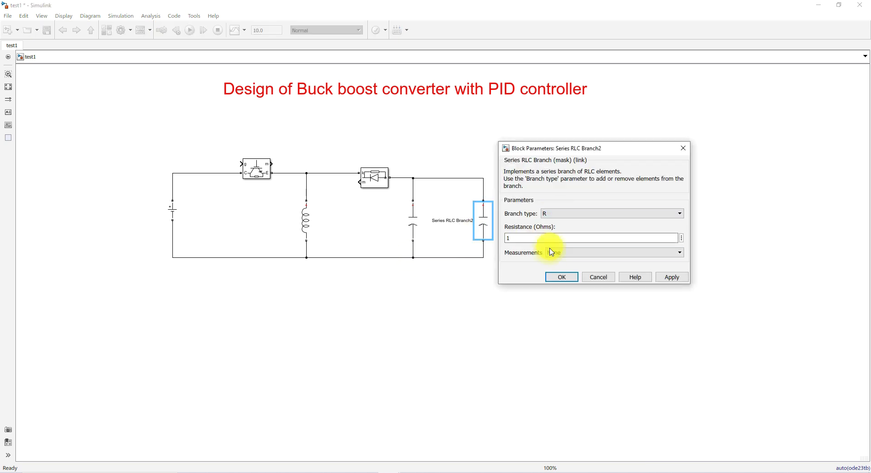
left_click(557, 277)
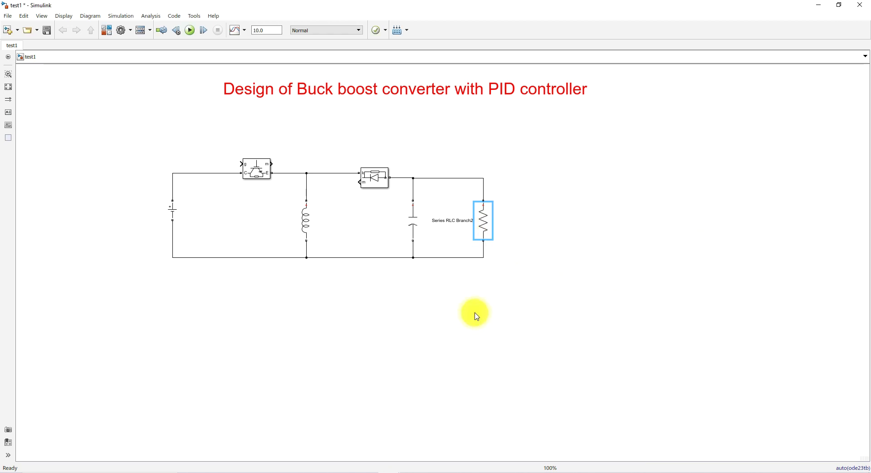
mouse_move(299, 460)
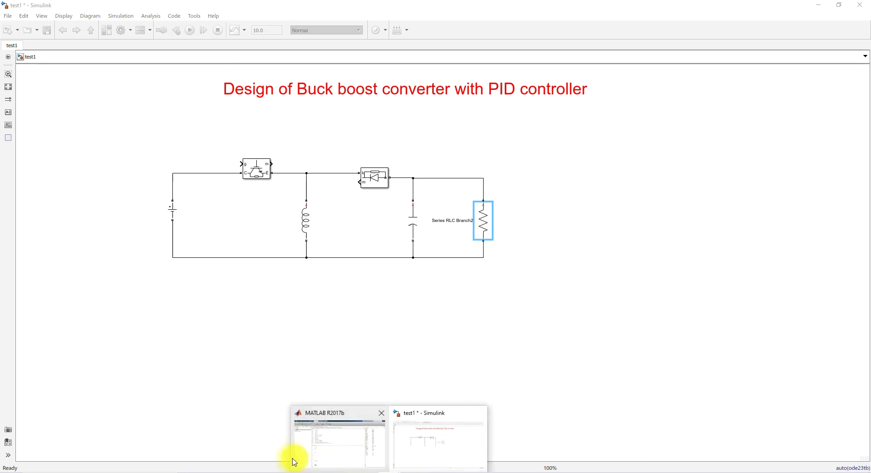
left_click(315, 444)
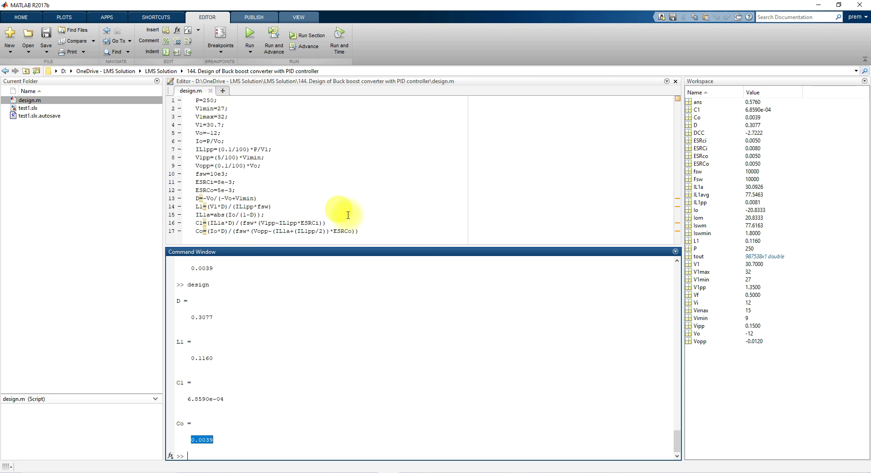
- Add line R=(Vo*Vo/P) to design.m and run the script to get 0.5760
left_click(367, 229)
key("Return")
type("R")
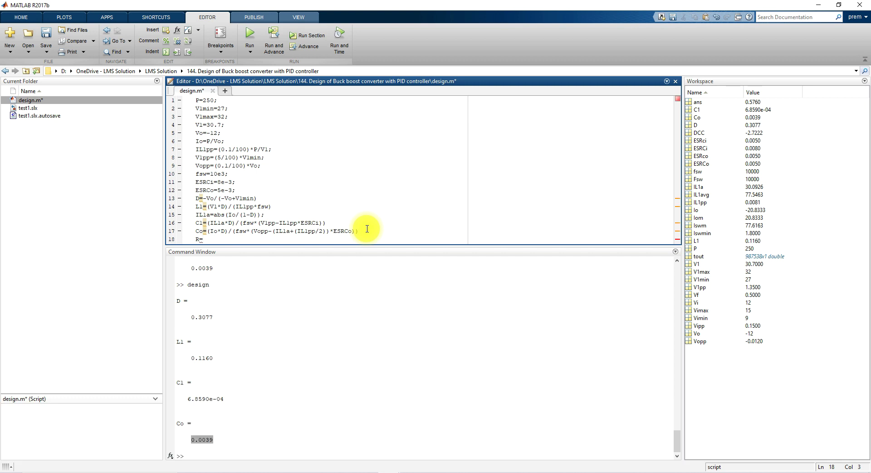
type("=(")
key("shift")
type("Vo*Vo/P)")
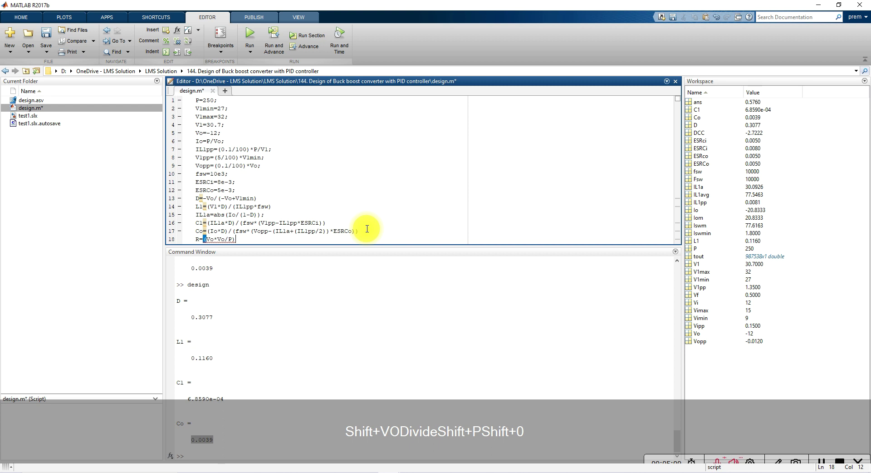
left_click(250, 39)
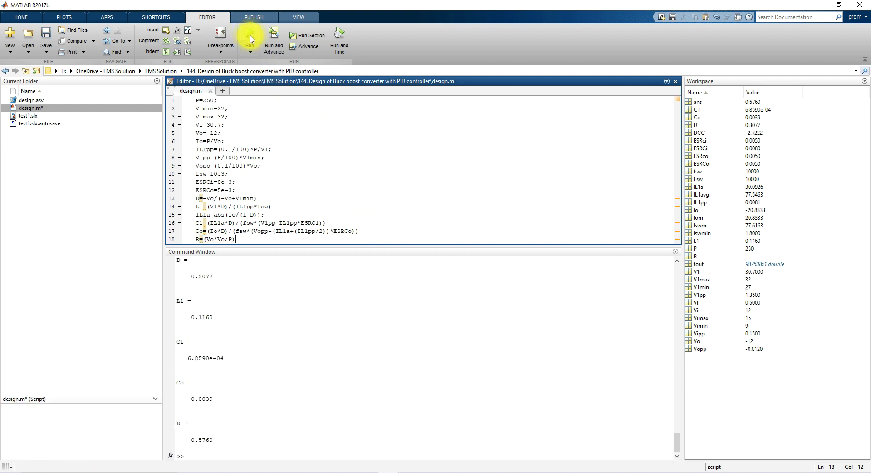
- Copy the R result 0.5760 and bring the test1 Simulink model forward
left_click_drag(190, 440, 215, 439)
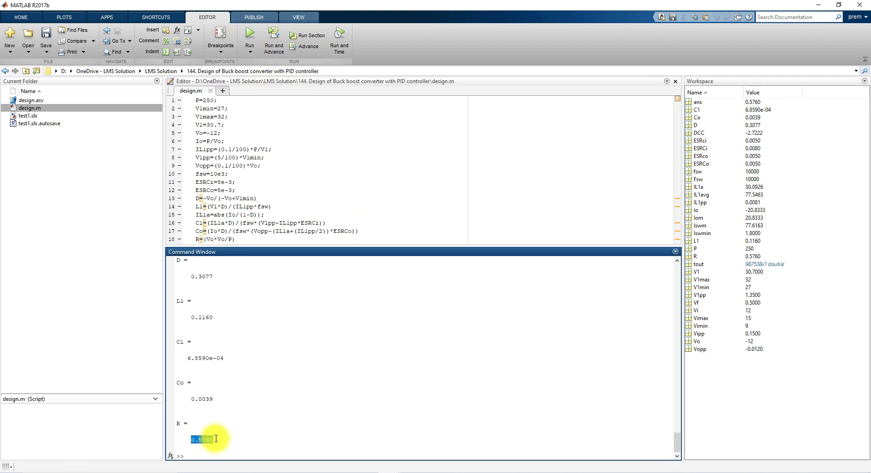
key("ctrl+c")
left_click(391, 472)
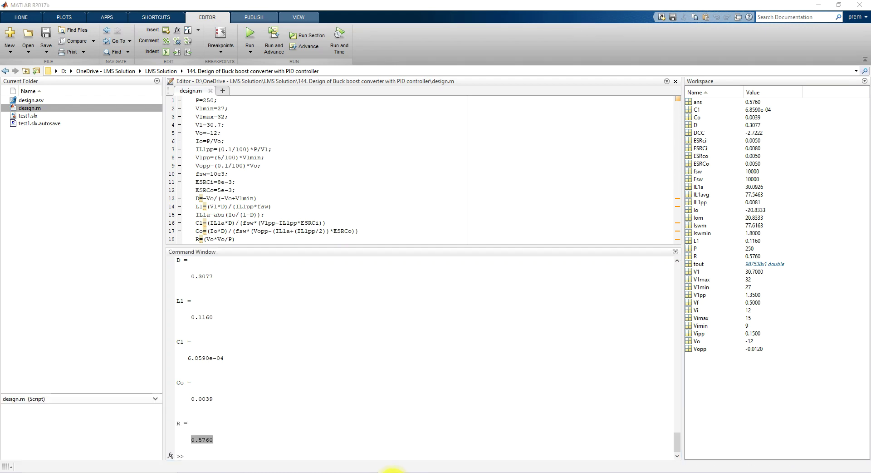
left_click(454, 431)
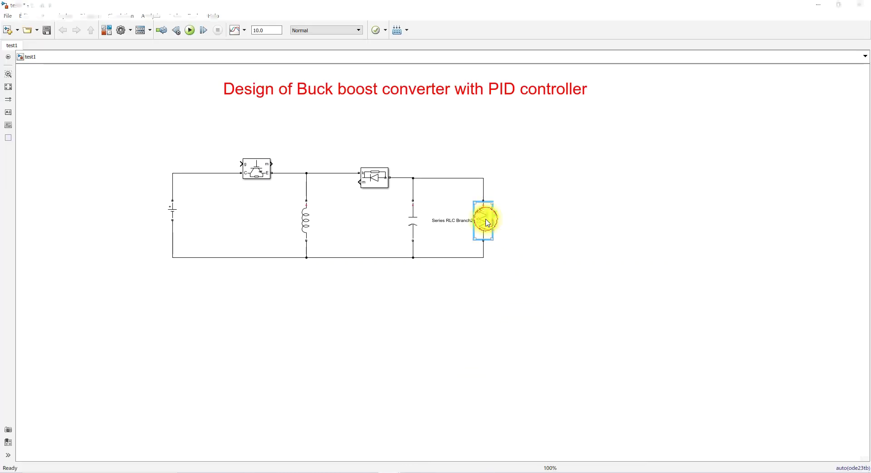
- Give the Series RLC Branch2 load resistor a resistance of 0.6 ohms
double_click(487, 222)
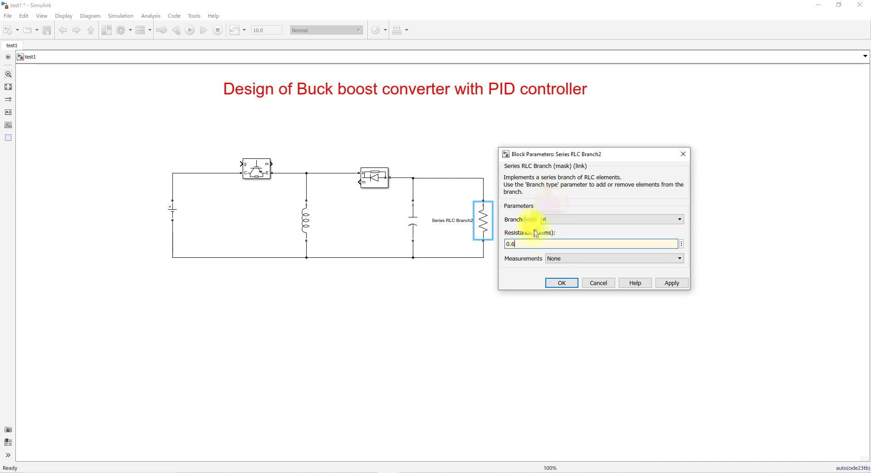
left_click(552, 282)
double_click(513, 286)
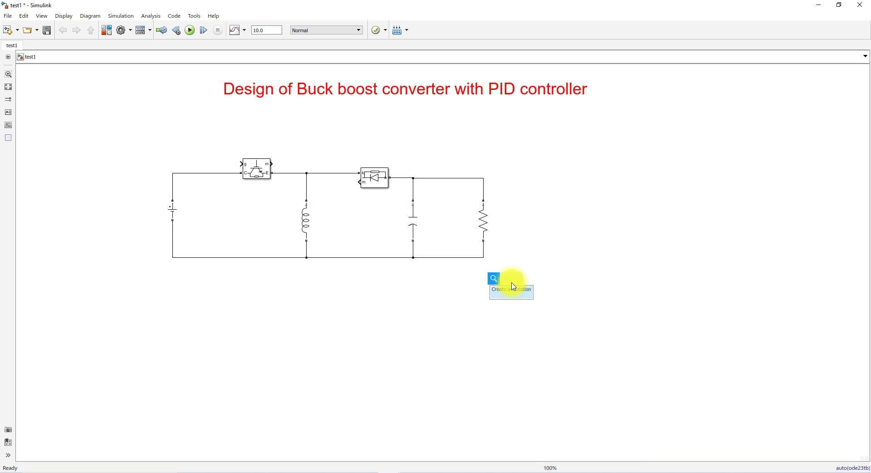
left_click(301, 334)
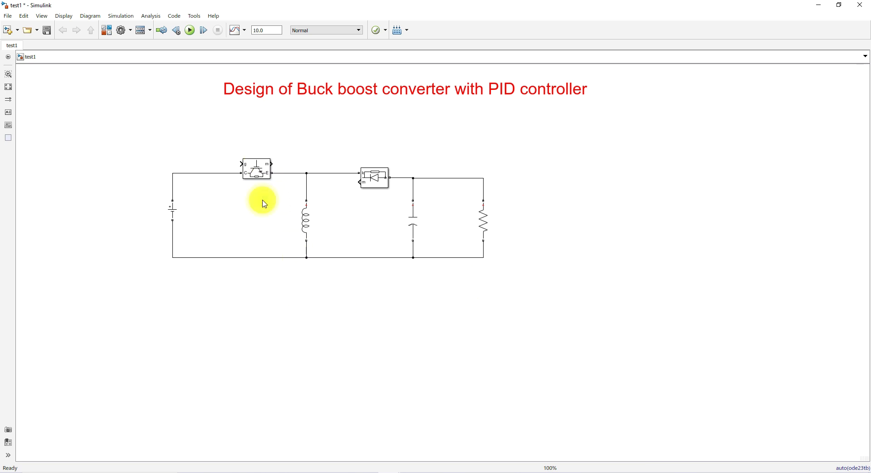
left_click(289, 318)
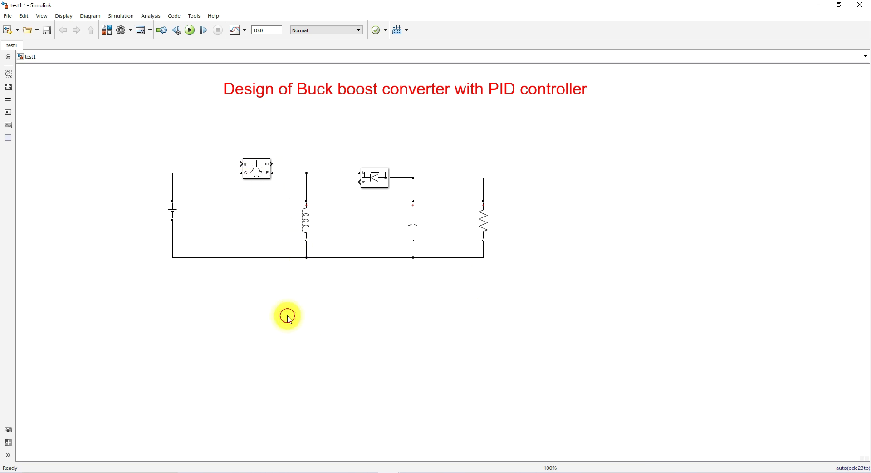
- Replace the old IGBT switch with a new IGBT/Diode block in the same spot
double_click(288, 317)
type("igbt")
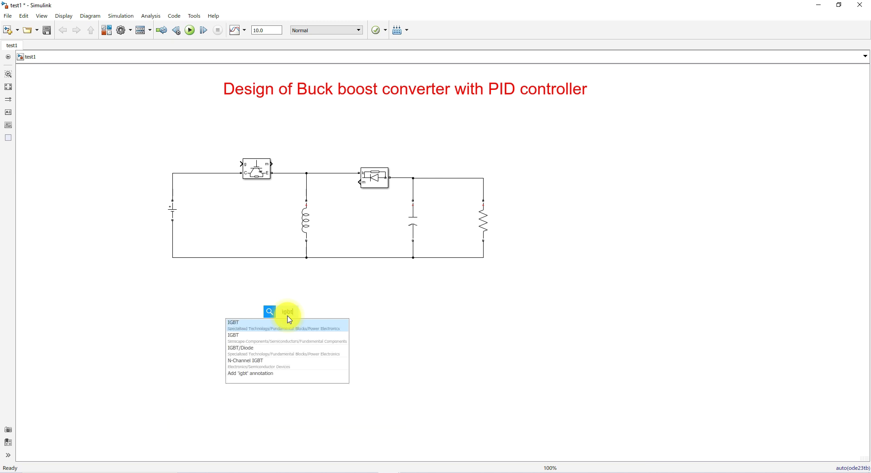
left_click(259, 351)
left_click(261, 177)
key("Delete")
left_click_drag(289, 317, 261, 169)
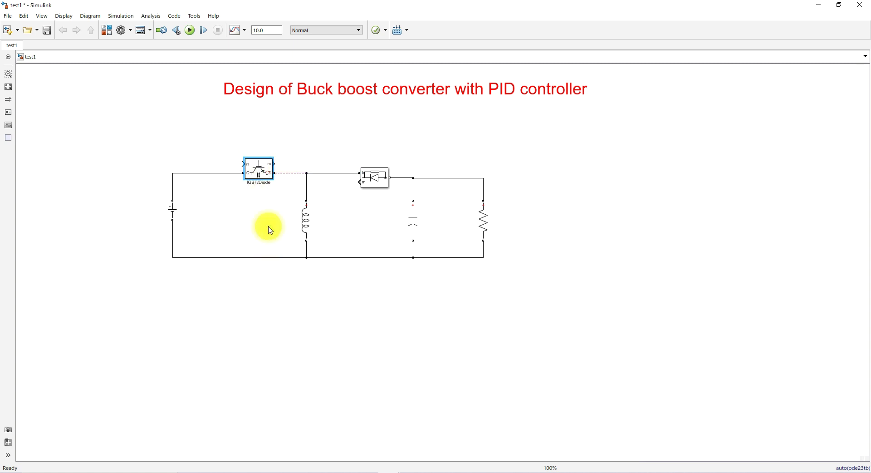
- Add a rotated PWM Generator (DC-DC) and wire its output to the IGBT gate
double_click(270, 336)
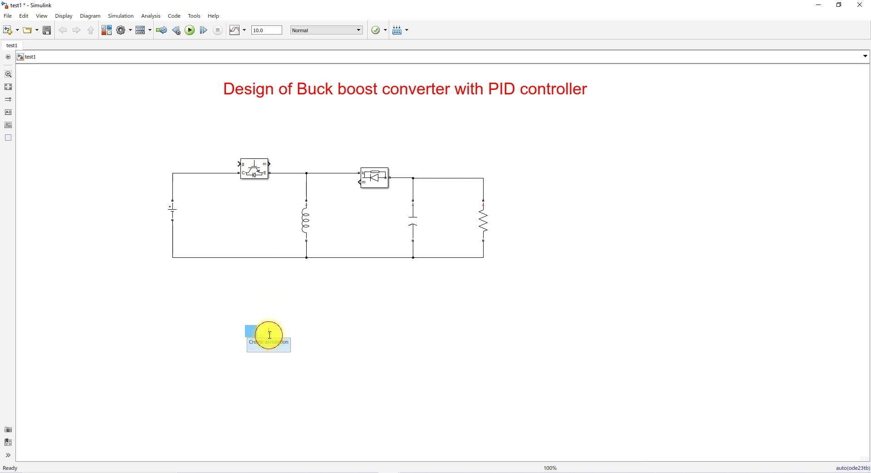
type("pwm")
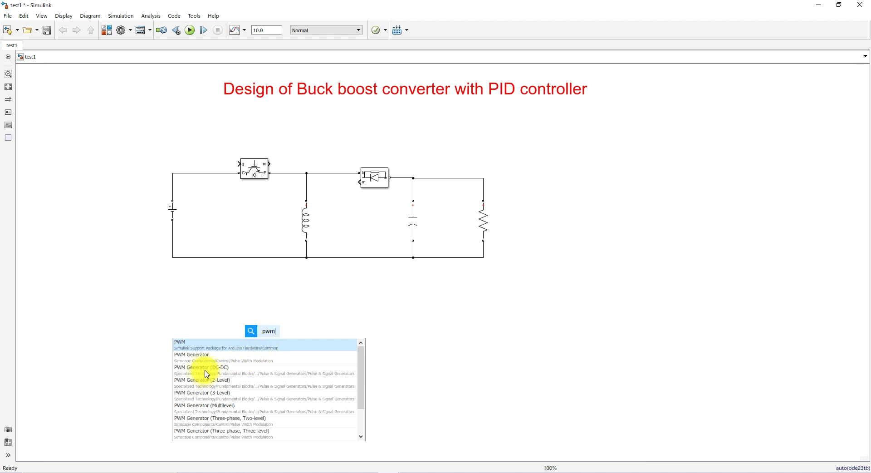
left_click(208, 374)
left_click_drag(195, 369, 238, 165)
key("ctrl+r")
key("ctrl+r")
left_click(319, 313)
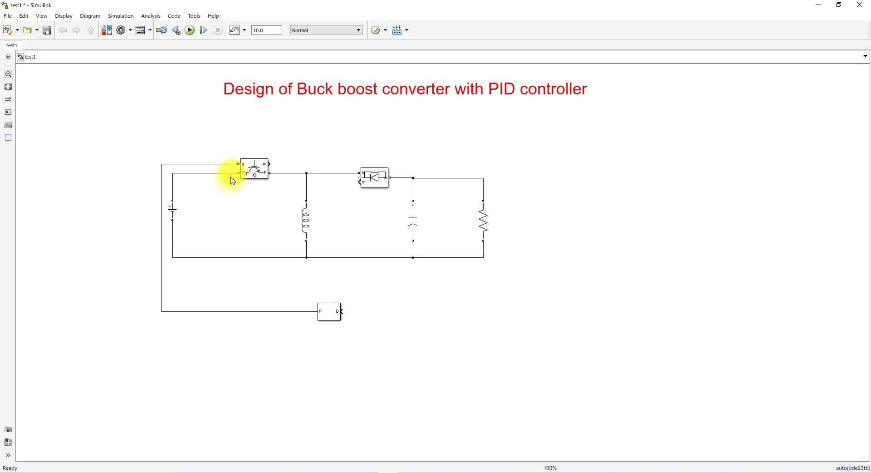
- Tidy the gate signal line's vertical run and nudge the PWM generator up
left_click(161, 239)
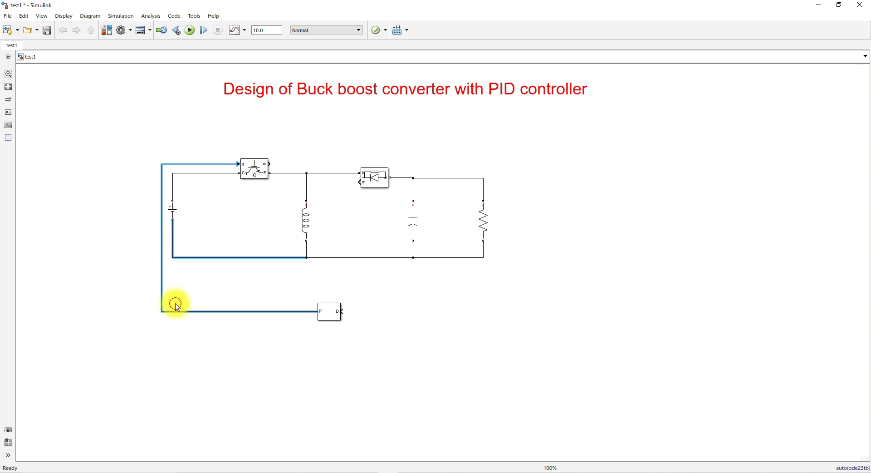
left_click(165, 283)
left_click_drag(163, 275, 229, 274)
left_click(288, 346)
left_click(333, 319)
left_click_drag(335, 321, 338, 311)
left_click(414, 458)
left_click(393, 467)
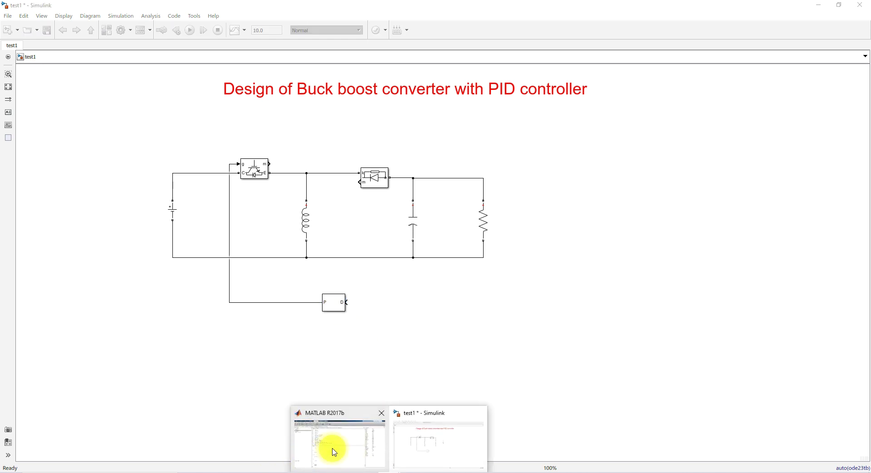
- Check duty cycle D = 0.3077 in the MATLAB workspace, then return to the Simulink canvas
left_click(331, 453)
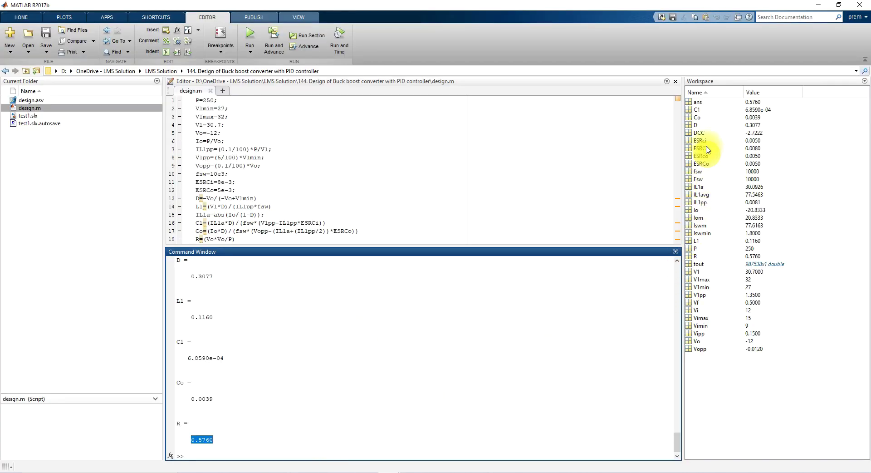
left_click(704, 126)
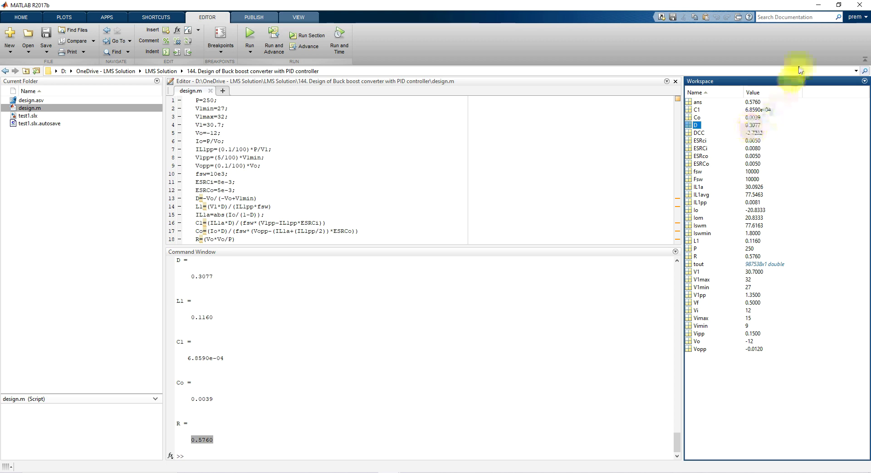
left_click(817, 7)
double_click(353, 357)
- Add a Constant block with value 0.30 connected to the PWM Generator's D input
type("cons")
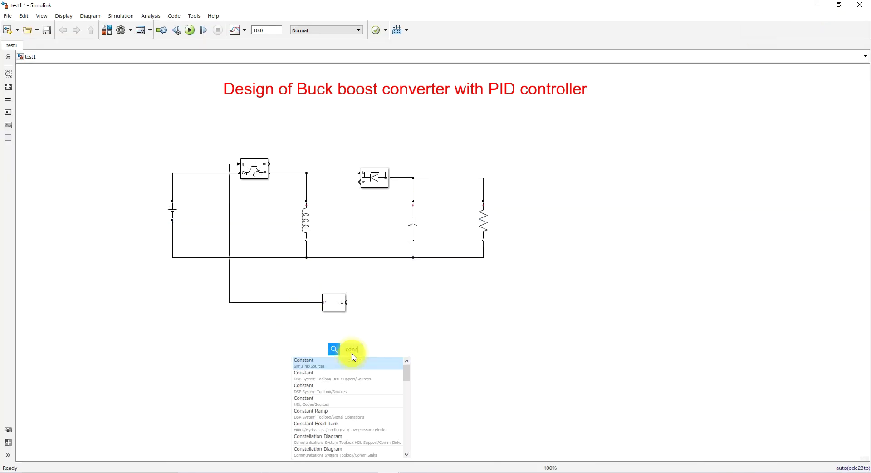
left_click(354, 360)
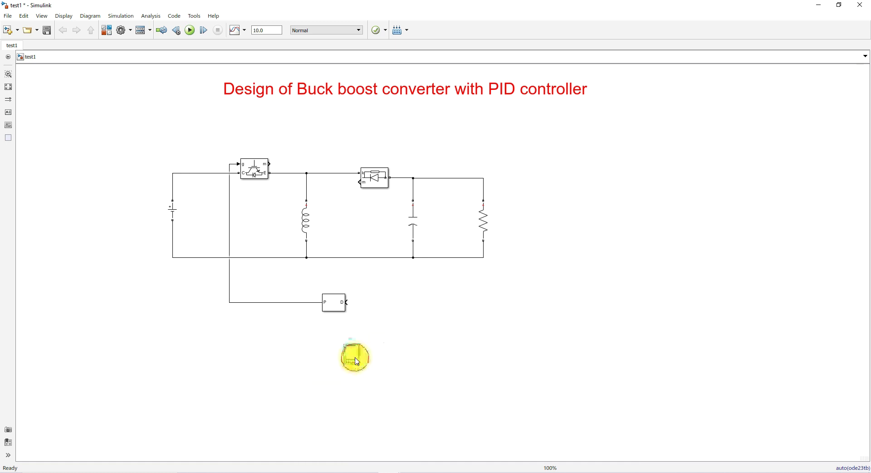
mouse_move(356, 359)
left_mouse_down()
mouse_move(381, 303)
mouse_move(347, 302)
left_mouse_up()
double_click(382, 303)
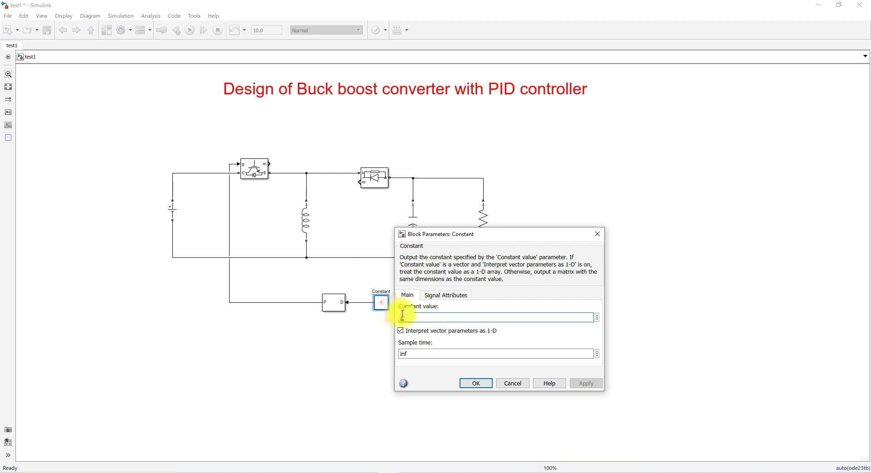
type("0.3077")
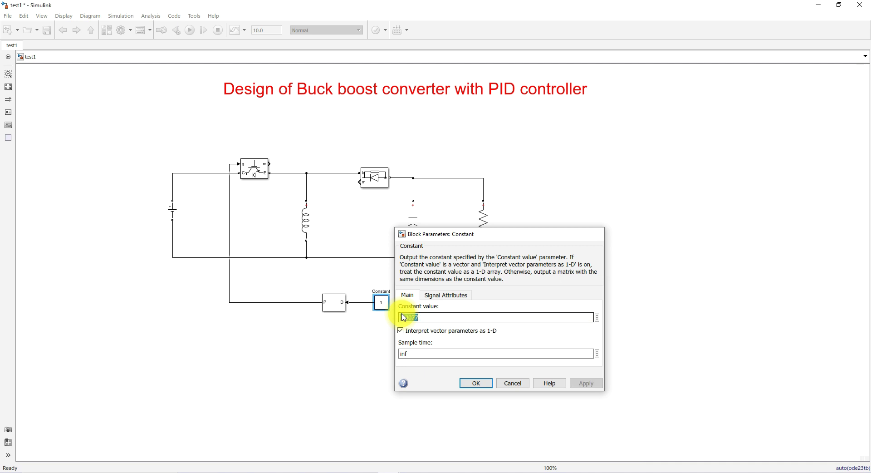
key("Return")
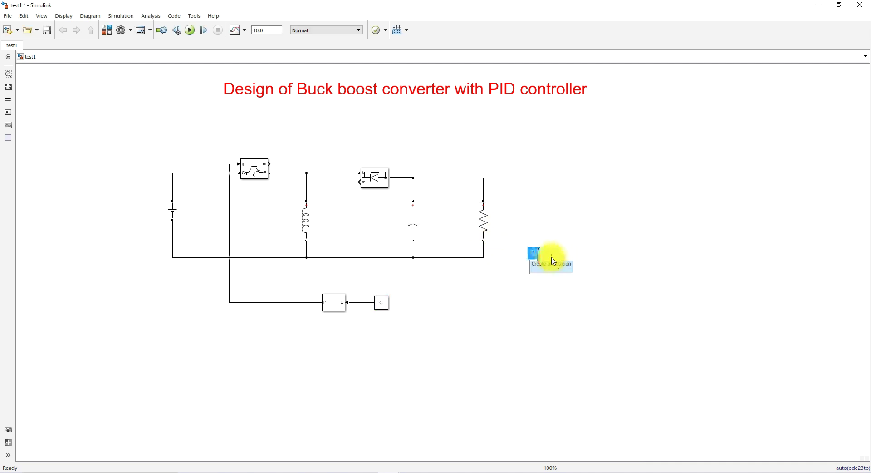
- Place a Voltage Measurement block beside the load resistor and wire it across the resistor
type("voltage")
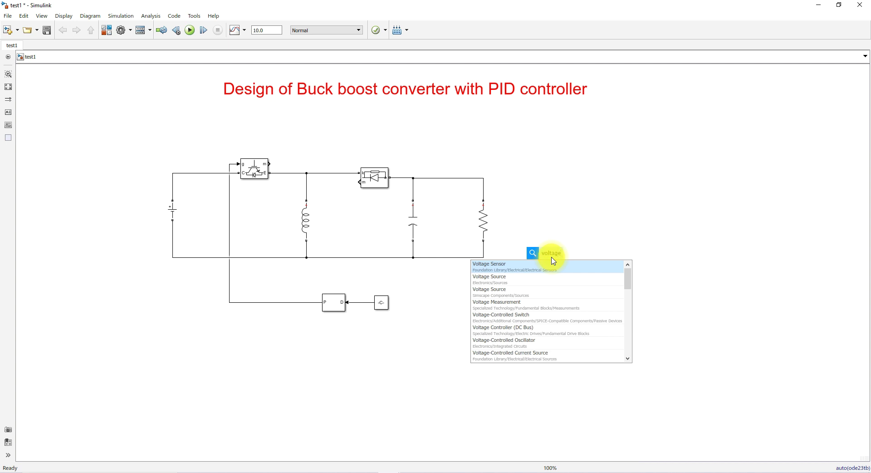
left_click(501, 308)
mouse_move(552, 263)
left_mouse_down()
mouse_move(544, 219)
mouse_move(482, 179)
left_mouse_up()
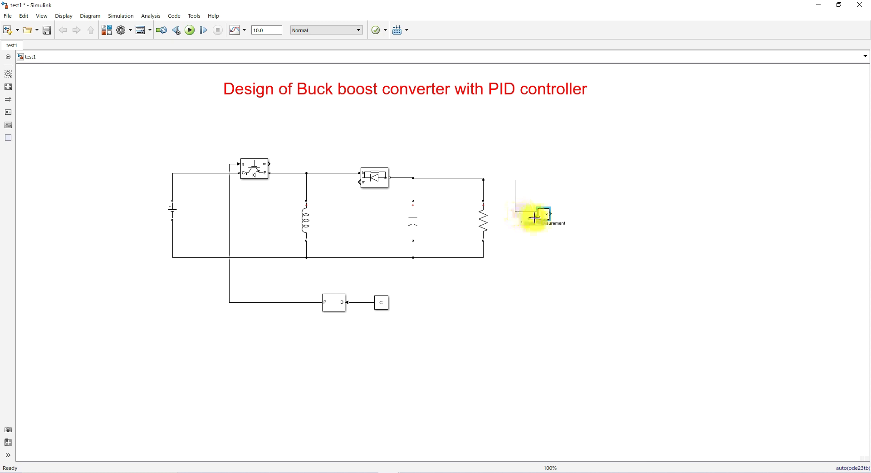
left_click_drag(509, 240, 485, 256)
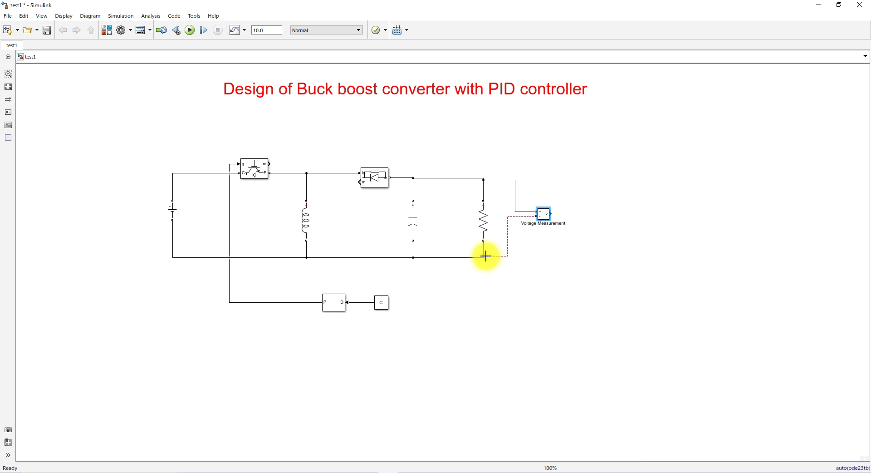
double_click(487, 299)
type("current")
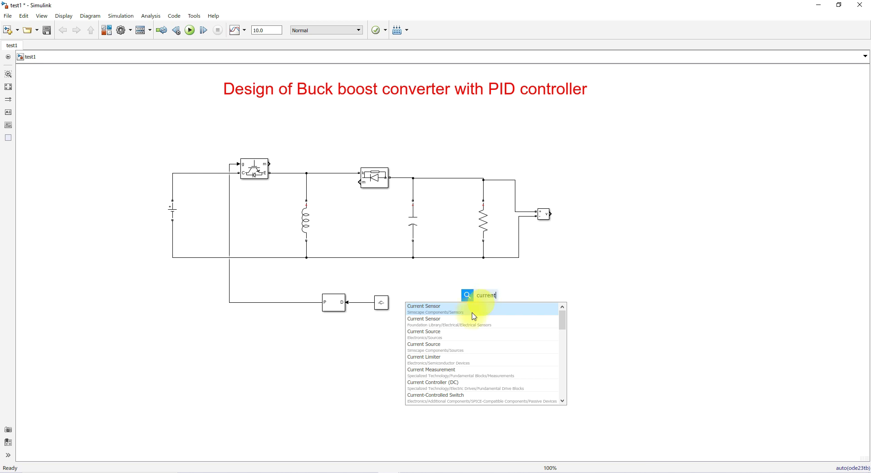
- Put a Current Measurement block in series on the wire between capacitor and load resistor
left_click(438, 370)
left_click_drag(485, 299, 483, 179)
double_click(579, 257)
type("sc")
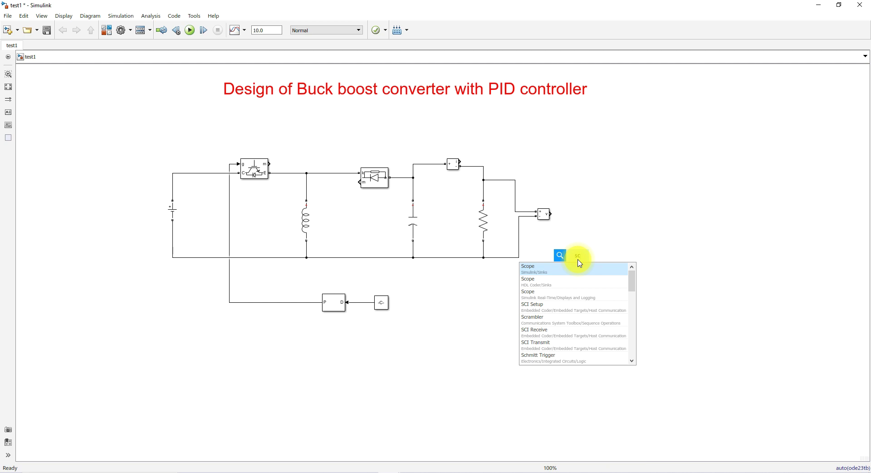
type("ope")
- Add a Scope right of the circuit, configured for 3 inputs in stacked plots
left_click(570, 271)
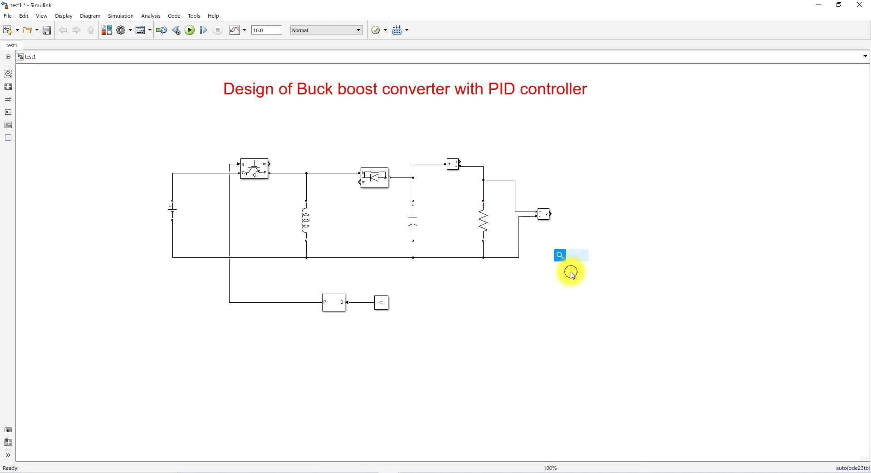
left_click_drag(576, 257, 615, 191)
double_click(614, 191)
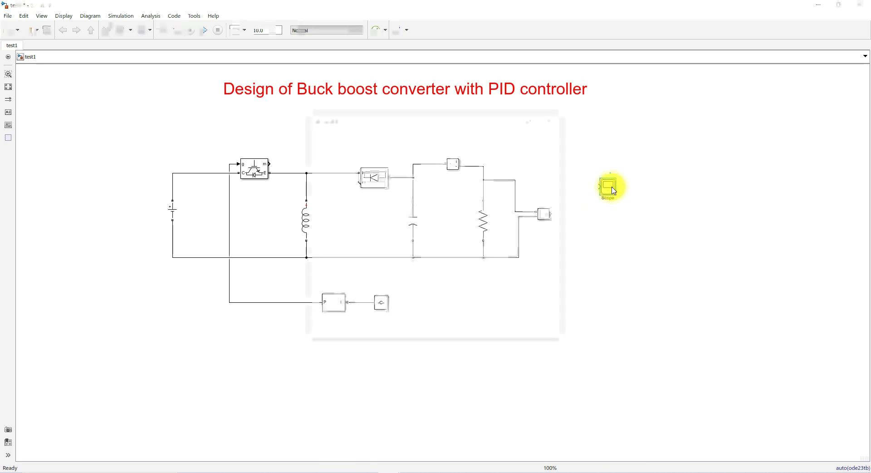
left_click(354, 131)
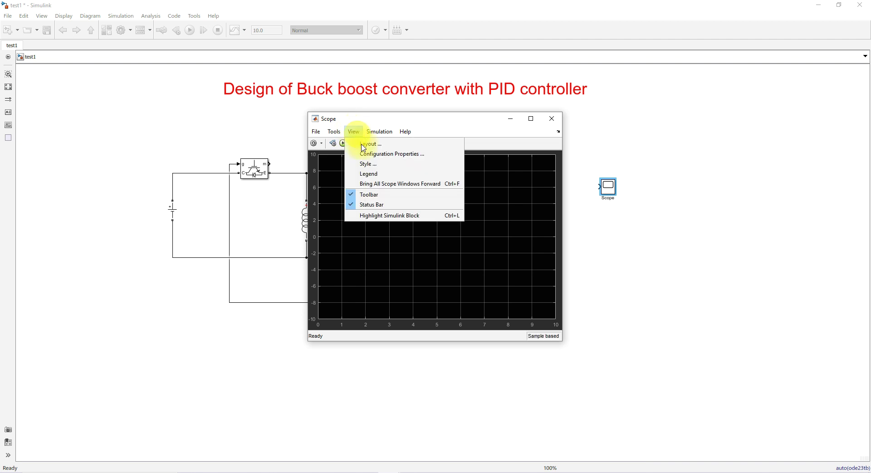
left_click(368, 151)
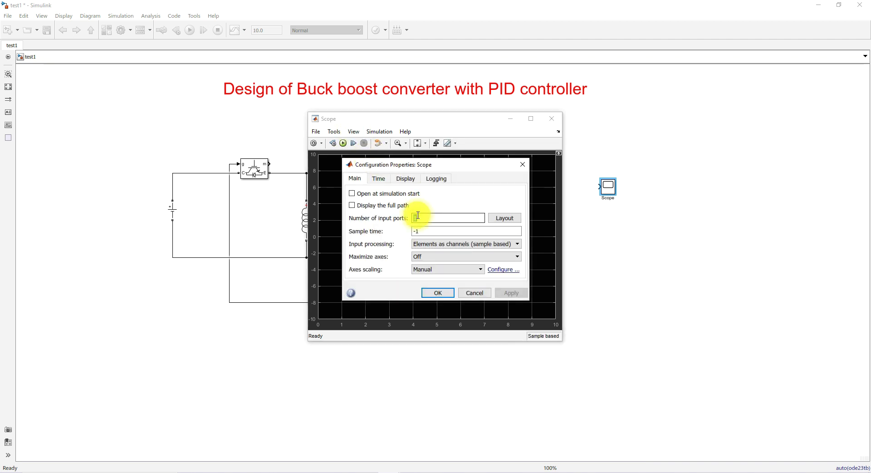
left_click(505, 218)
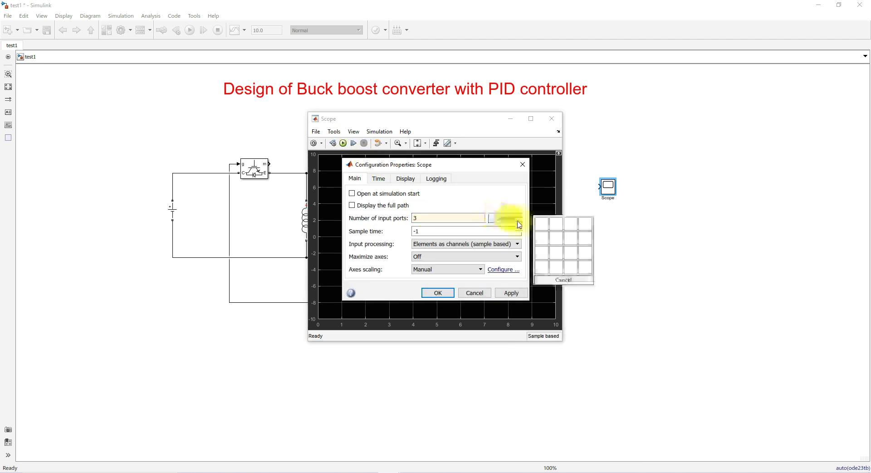
left_click(541, 222)
left_click(442, 293)
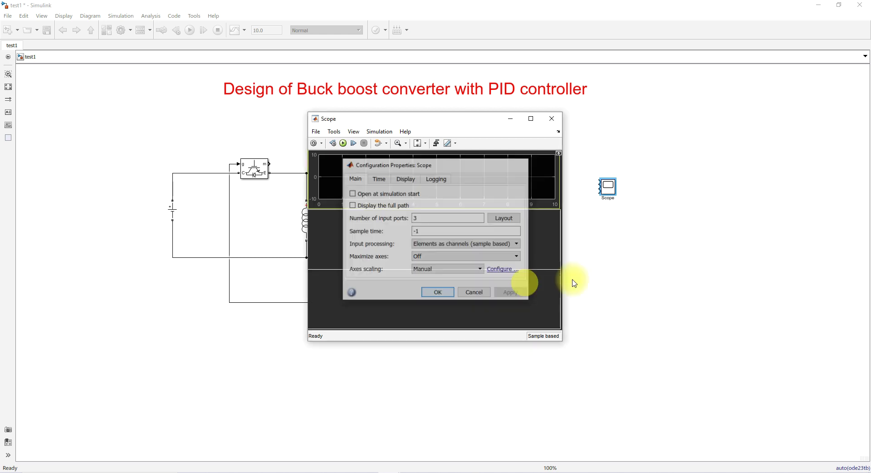
- Enlarge and position the Scope, wiring the current measurement to its second input
left_click(571, 280)
left_click_drag(616, 195, 627, 247)
left_click_drag(618, 210, 618, 229)
mouse_move(603, 238)
left_mouse_down()
mouse_move(471, 157)
mouse_move(460, 160)
left_mouse_up()
left_click_drag(624, 247, 657, 244)
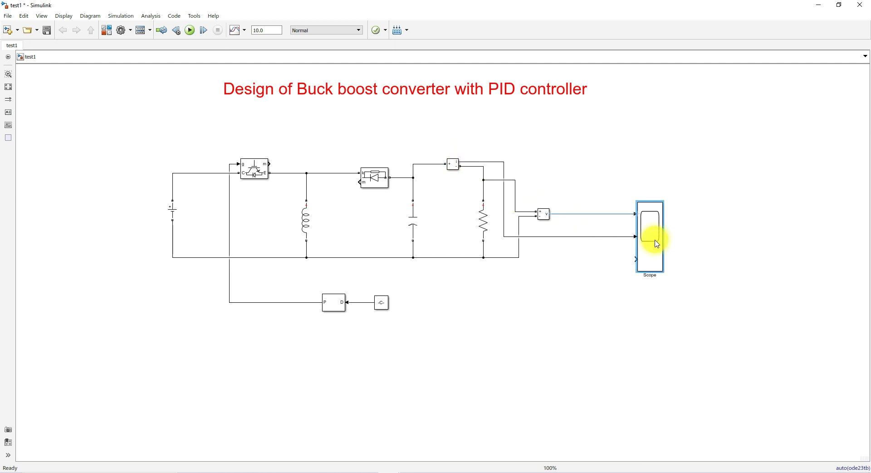
- Insert a Product block fed by the voltage and current signals, output to Scope input 3
double_click(593, 266)
type("pr")
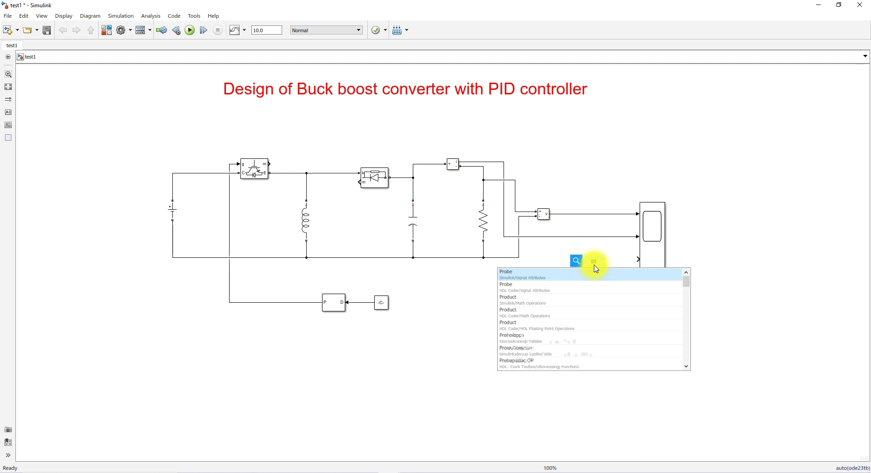
type("oduct")
left_click(581, 272)
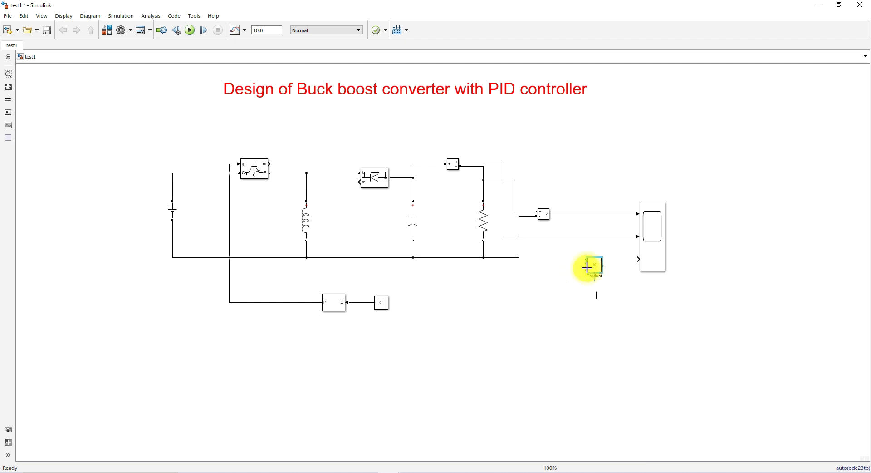
mouse_move(593, 266)
left_mouse_down()
mouse_move(630, 263)
mouse_move(587, 214)
left_mouse_up()
left_click(612, 265)
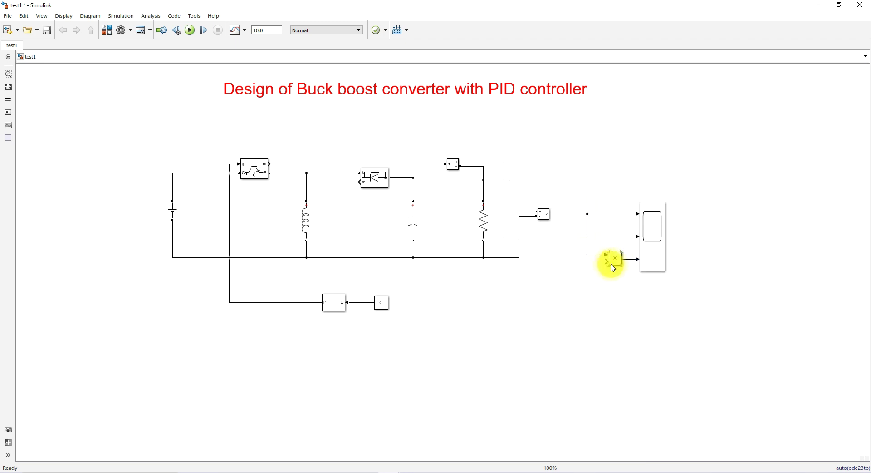
left_click_drag(605, 260, 569, 237)
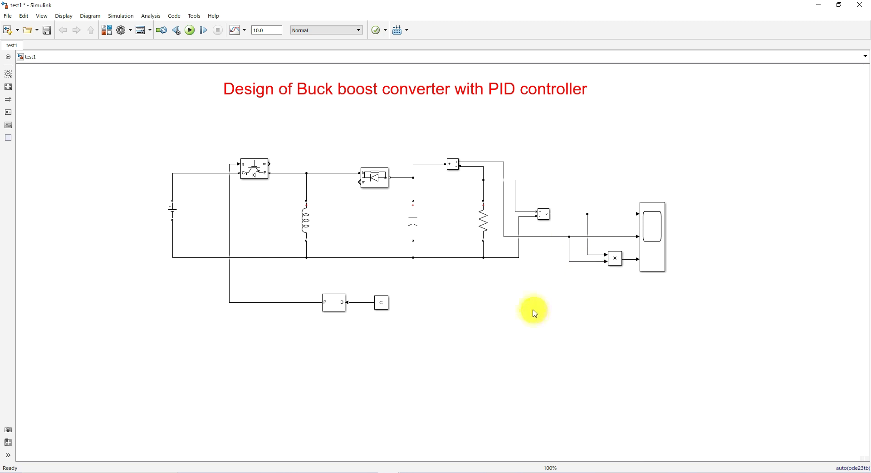
- Insert a Continuous-mode powergui block and move it to the model's top-left corner
double_click(227, 348)
type("power")
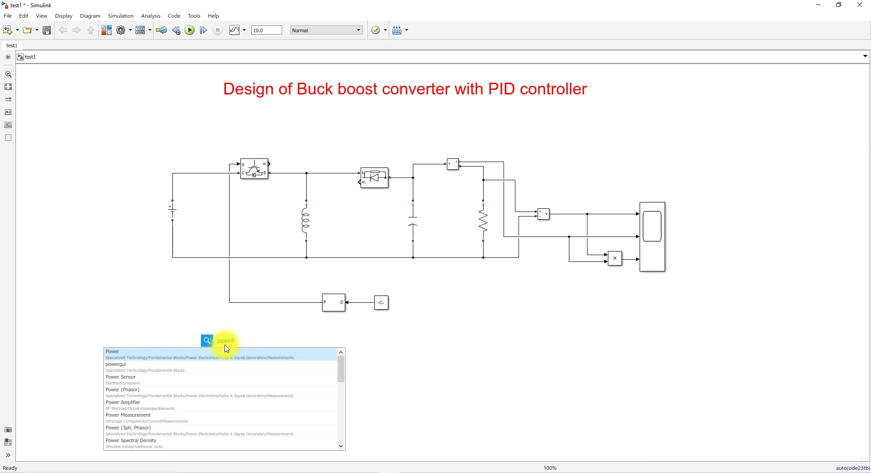
left_click(156, 367)
left_click_drag(231, 354, 121, 137)
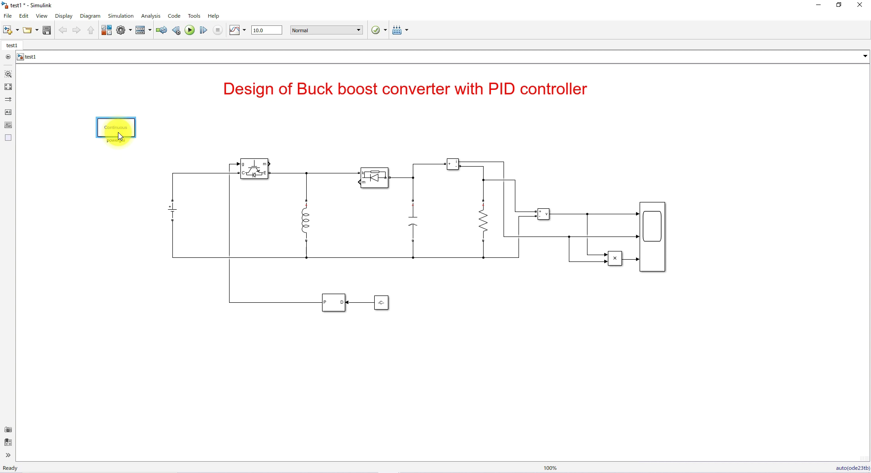
- Open the Scope, run the simulation and fit the axes to the voltage, current and power traces
left_click(655, 221)
double_click(654, 222)
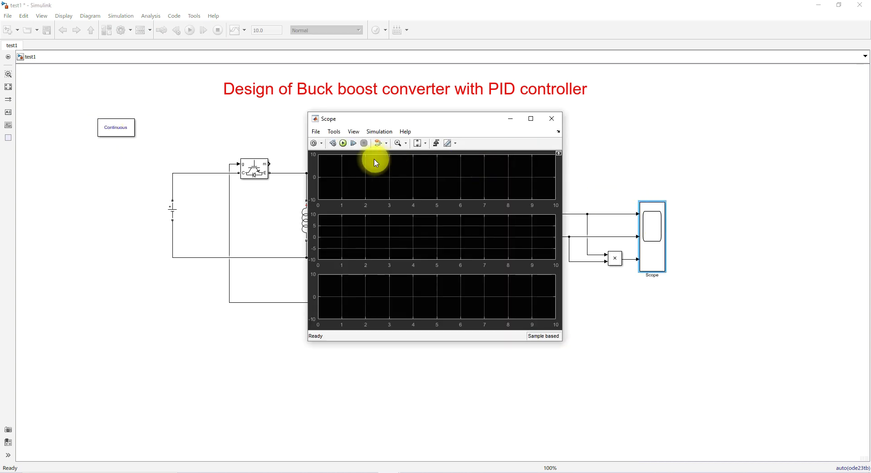
left_click(347, 143)
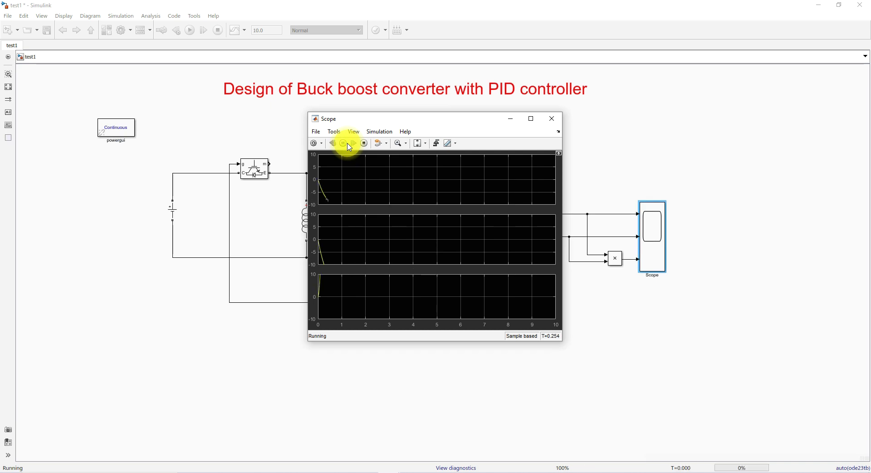
left_click(418, 143)
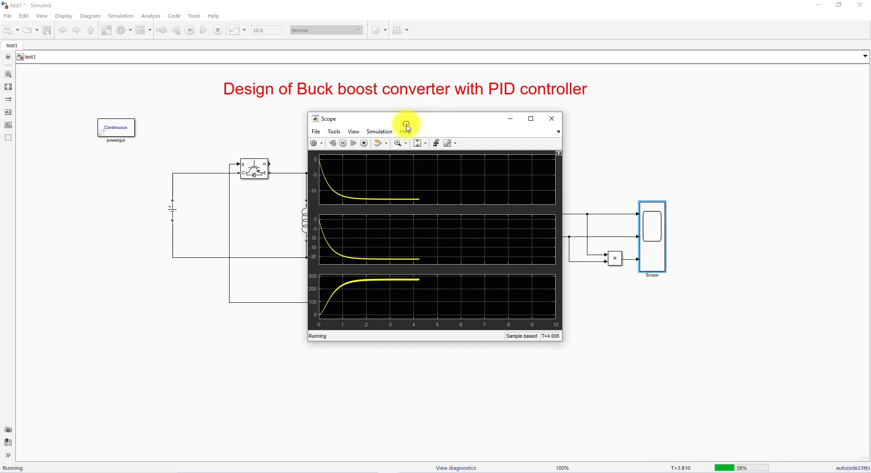
left_click_drag(409, 127, 397, 89)
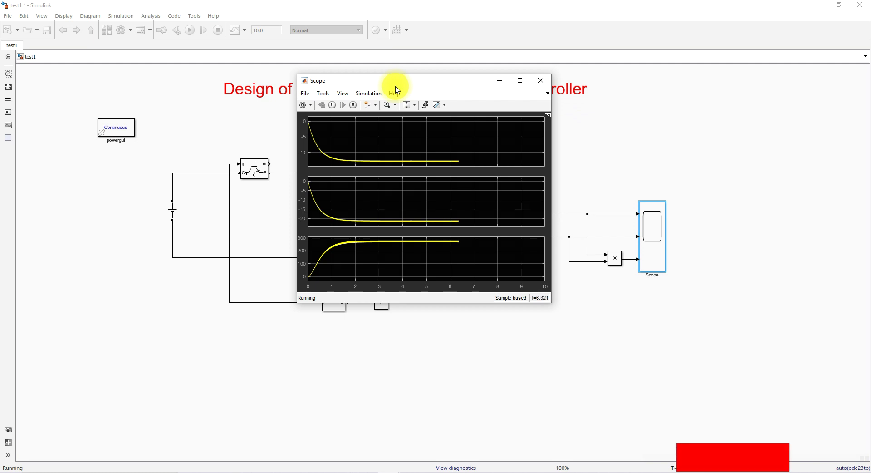
left_click_drag(396, 90, 496, 83)
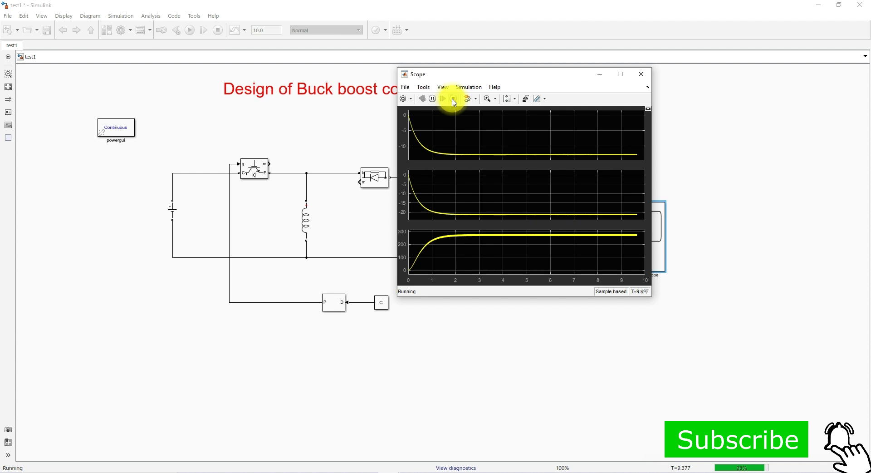
- Set the PWM Generator's switching frequency to 10e3 Hz
double_click(333, 302)
double_click(381, 316)
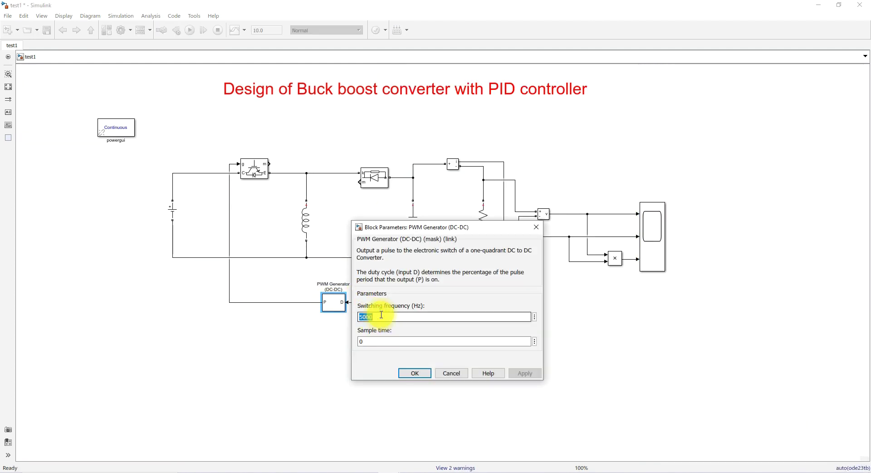
key("Return")
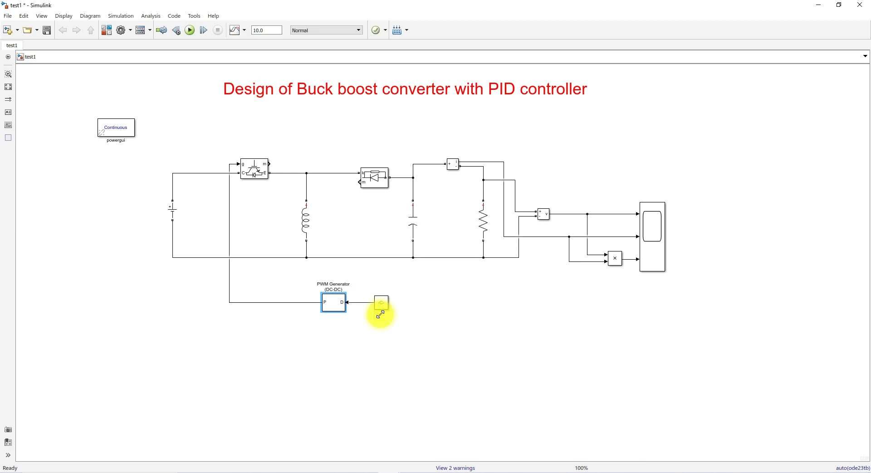
- Rerun the simulation in the Scope, zoom into the settled voltage trace, then rescale to 0–10 s
double_click(658, 239)
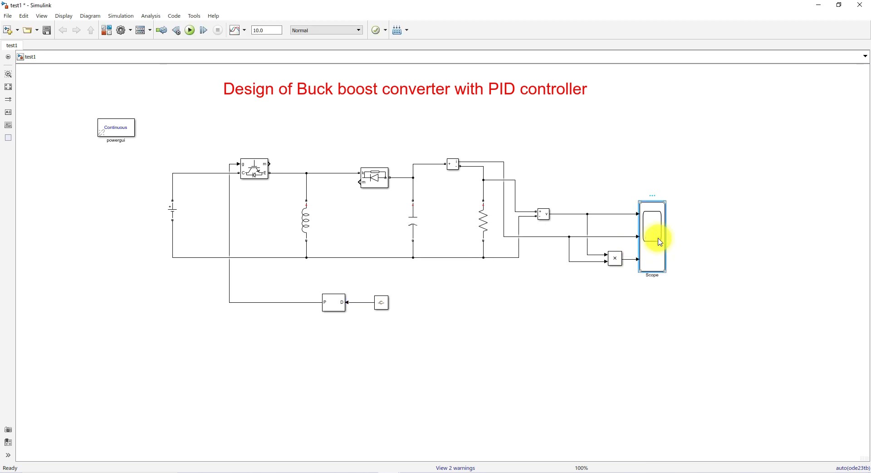
left_click(432, 98)
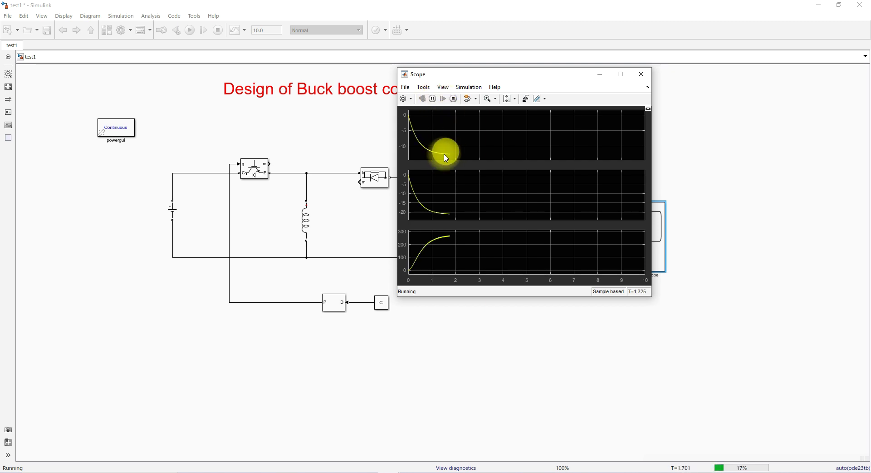
left_click(487, 99)
left_click_drag(482, 149, 471, 117)
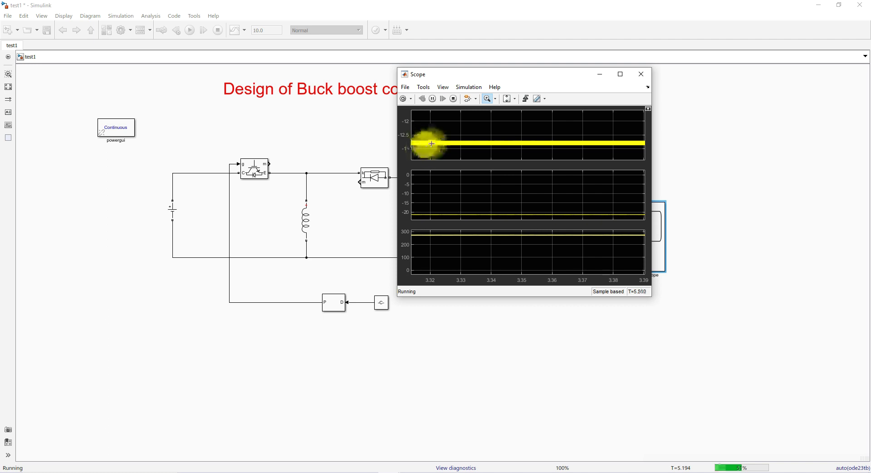
left_click(507, 101)
left_click(508, 101)
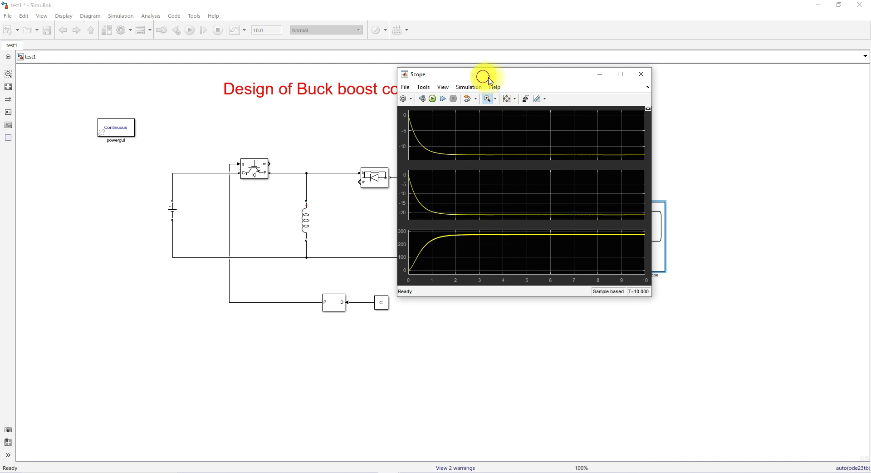
- Insert a rotated Sum block and remove the second plus sign from its signs list
left_click_drag(483, 75, 720, 79)
left_click(418, 369)
double_click(431, 338)
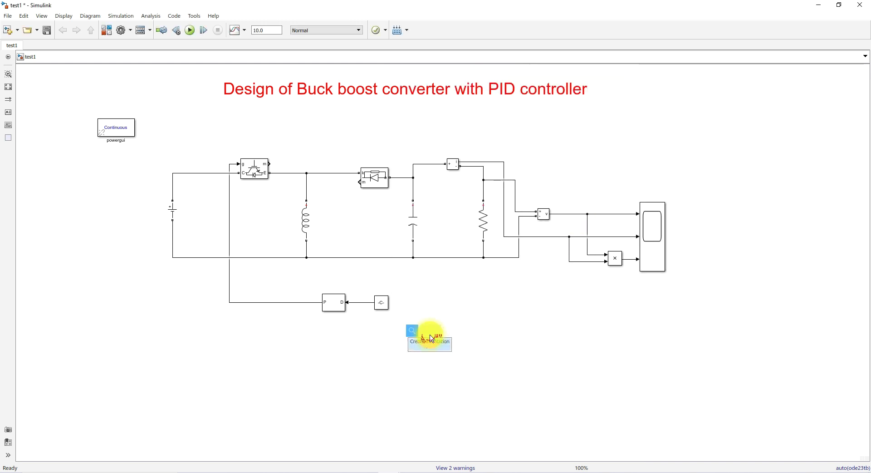
type("sum")
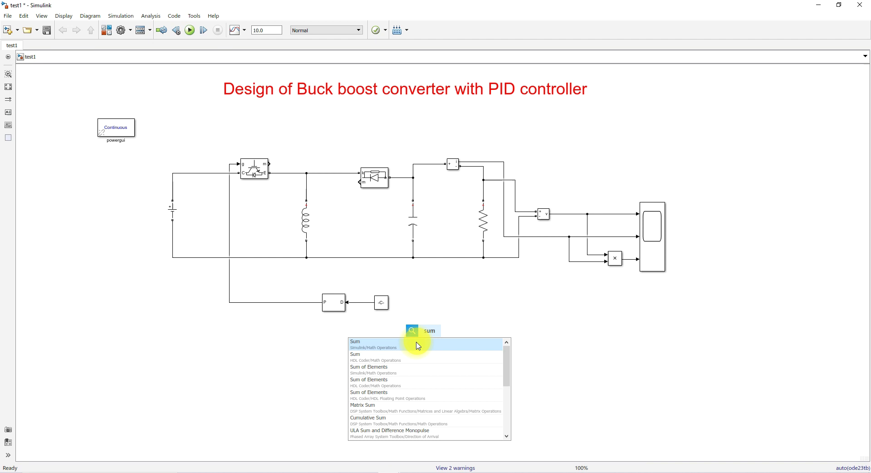
key("Return")
key("ctrl+r")
left_click_drag(430, 335, 560, 214)
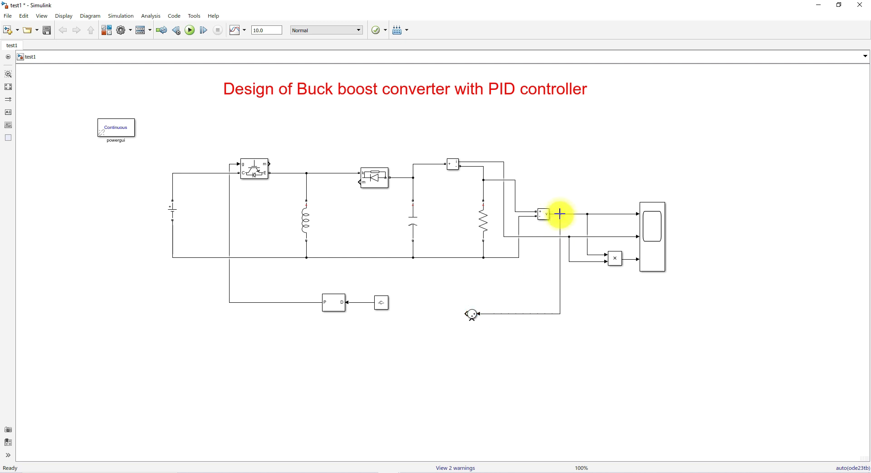
double_click(474, 314)
double_click(510, 332)
left_click(525, 331)
key("BackSpace")
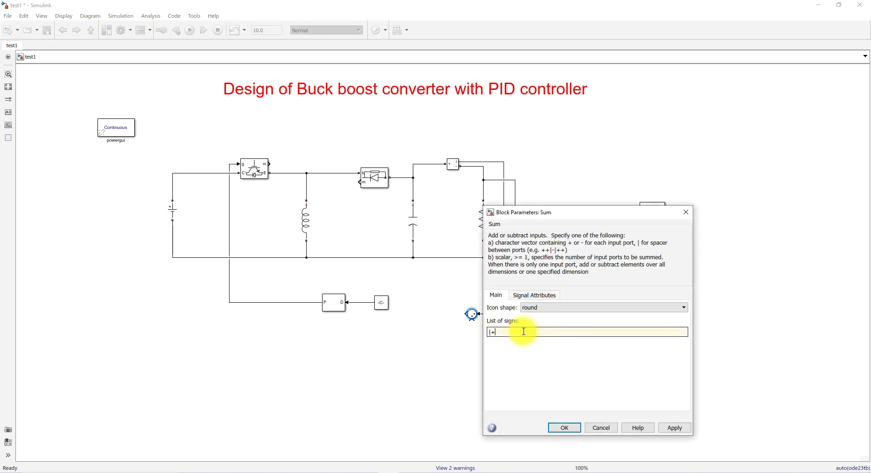
key("Return")
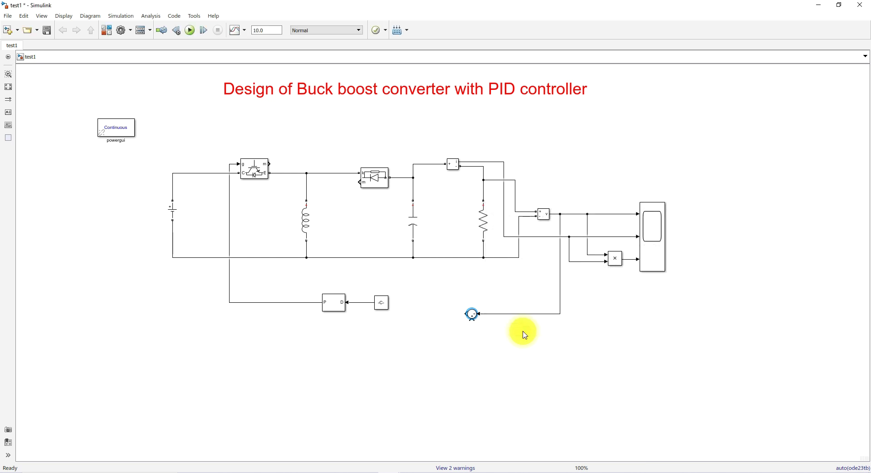
- Copy a Constant block to the Sum's lower input and set its value to -12
left_click(461, 334)
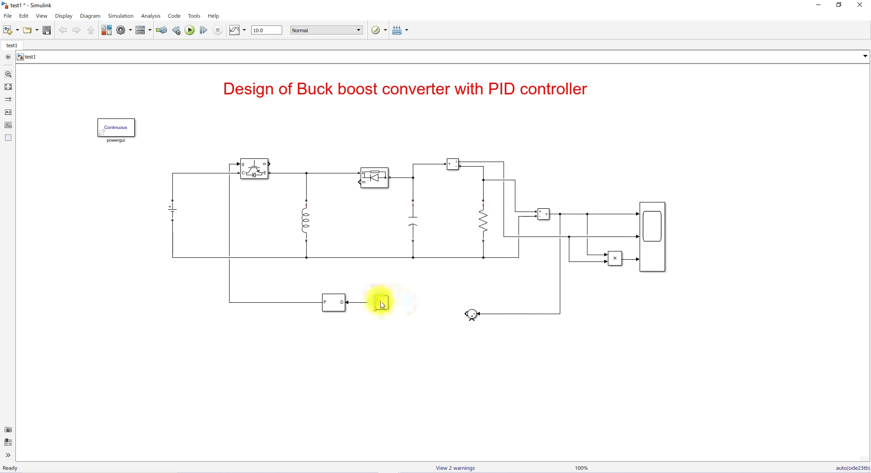
left_click_drag(547, 355, 475, 322)
double_click(517, 341)
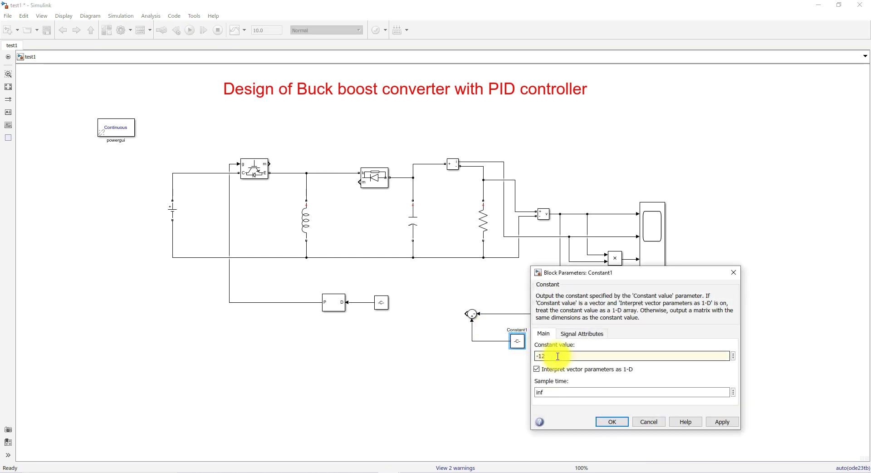
key("Return")
- Delete the old duty-cycle constant and move the PWM generator lower in the diagram
left_click(372, 308)
key("Delete")
left_click_drag(343, 303, 359, 327)
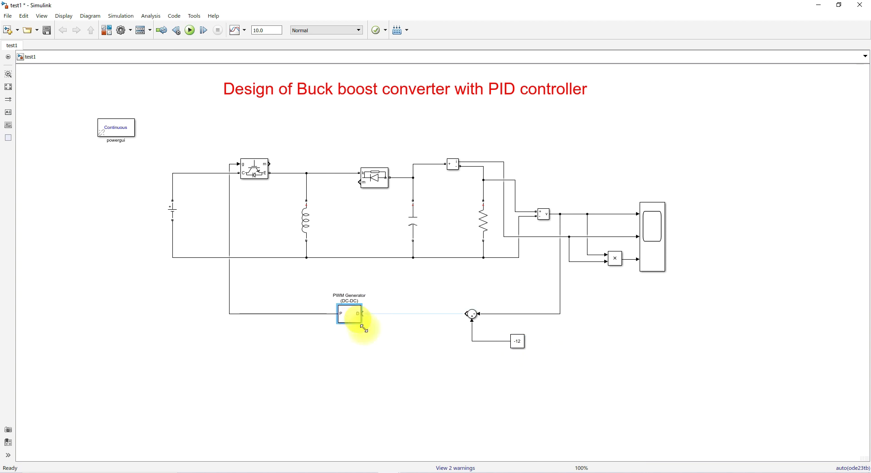
double_click(399, 354)
type("PID")
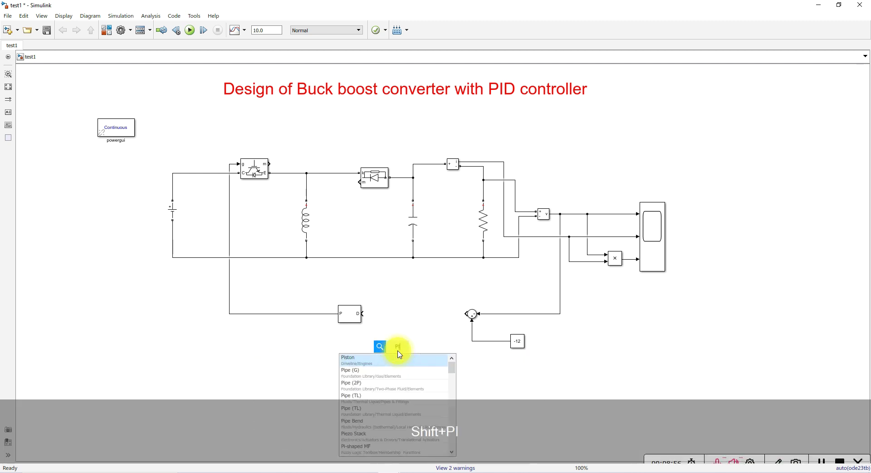
- Add a left-facing PID Controller between the Sum and the PWM generator's D input
left_click(398, 359)
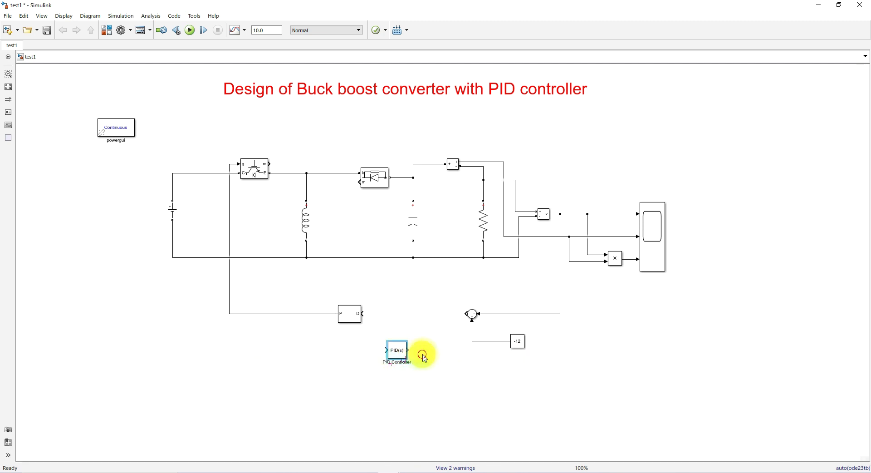
key("ctrl+r")
key("ctrl+r")
mouse_move(400, 357)
left_mouse_down()
mouse_move(423, 312)
mouse_move(360, 314)
left_mouse_up()
left_click(356, 316)
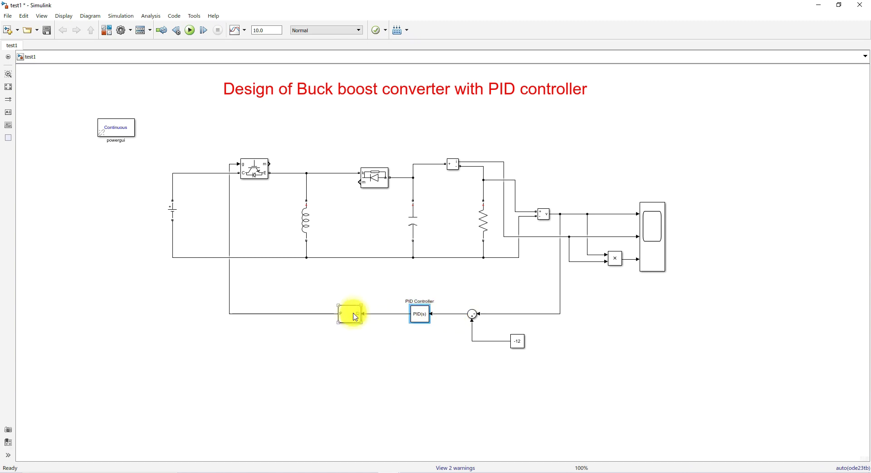
- Set the PID Controller block's controller type to PI
double_click(420, 314)
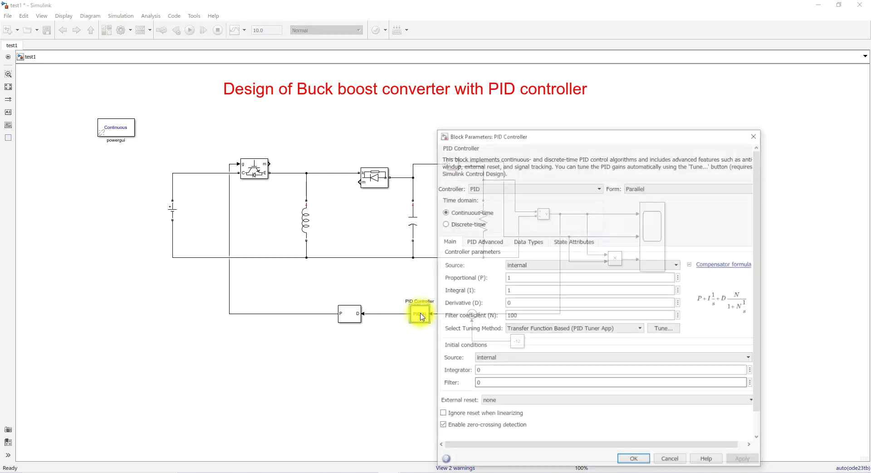
left_click(479, 187)
left_click(476, 200)
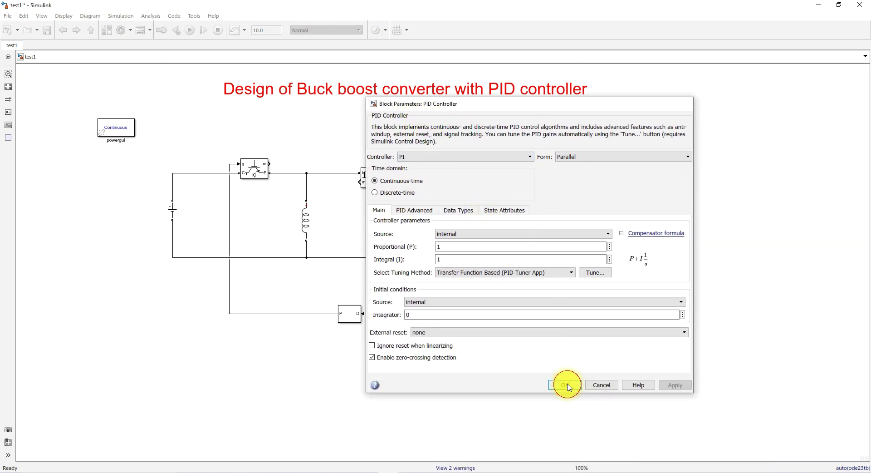
left_click(566, 385)
left_click(412, 343)
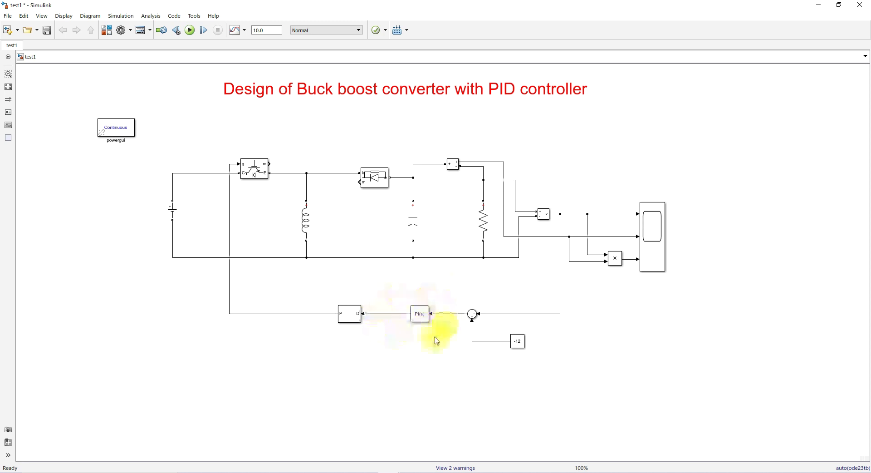
left_click(662, 261)
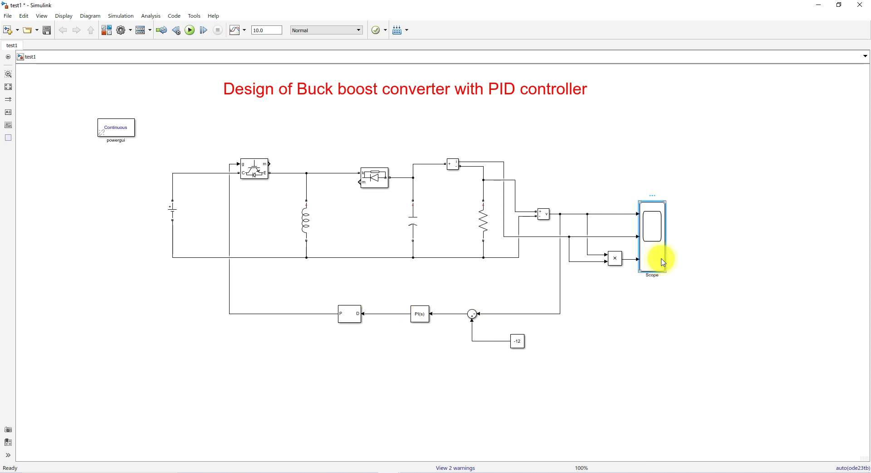
- Run the PI-controlled model from the Scope and review the voltage, current and power traces
double_click(662, 262)
left_click_drag(671, 81, 447, 78)
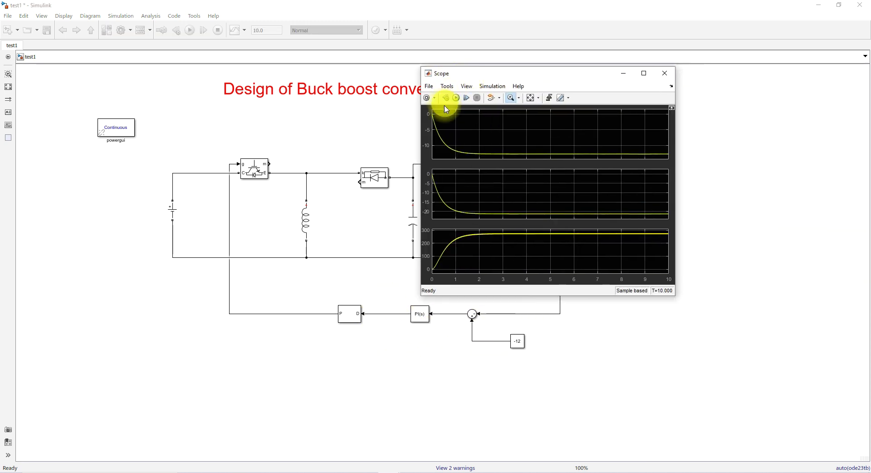
left_click(455, 98)
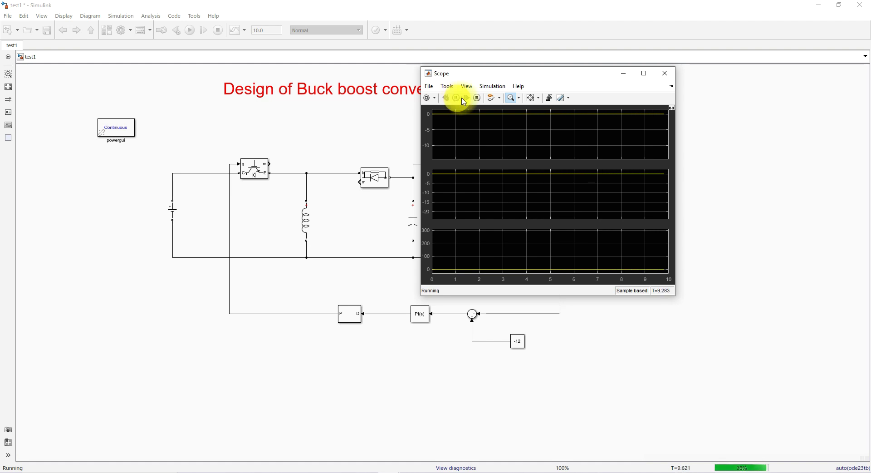
left_click(420, 363)
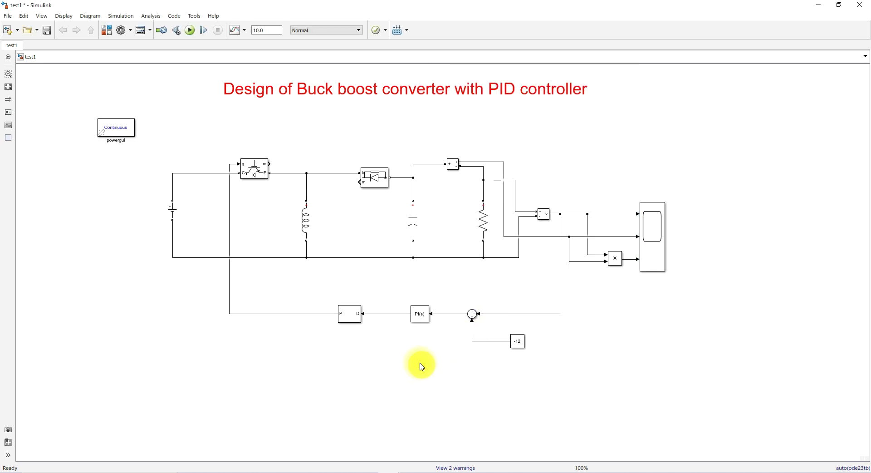
- Launch the PID Tuner from the PI controller's Tune button and choose Identify New Plant
double_click(422, 317)
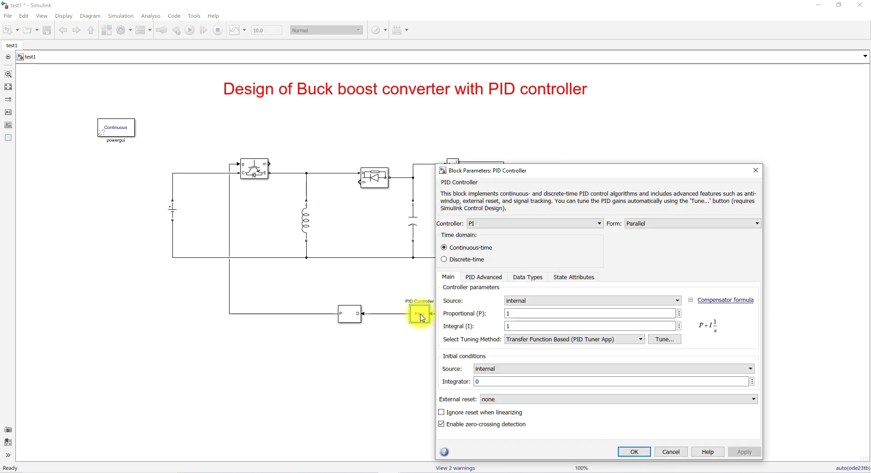
left_click_drag(529, 171, 398, 69)
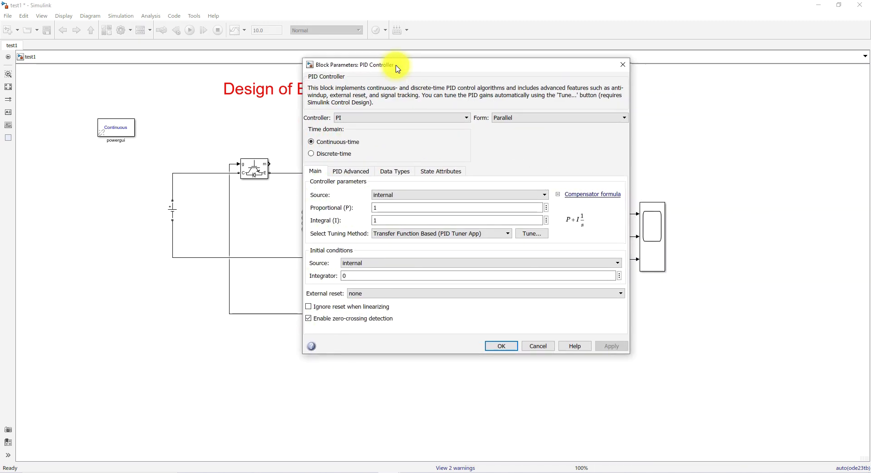
left_click(527, 235)
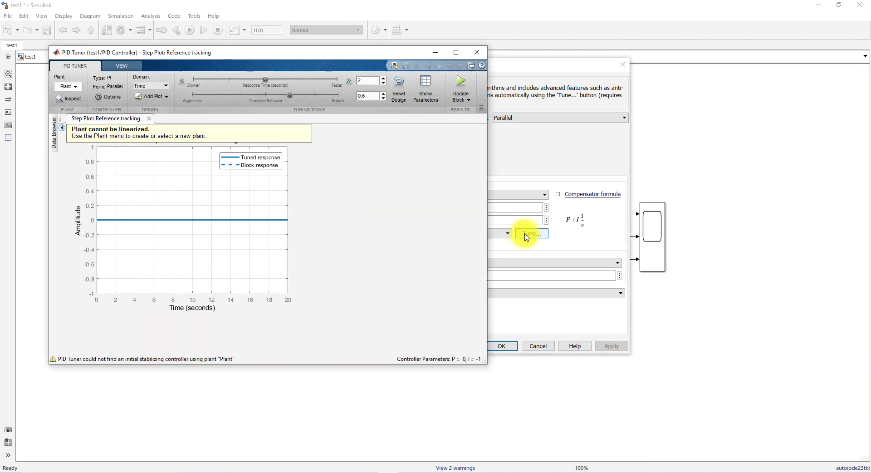
left_click_drag(224, 50, 352, 53)
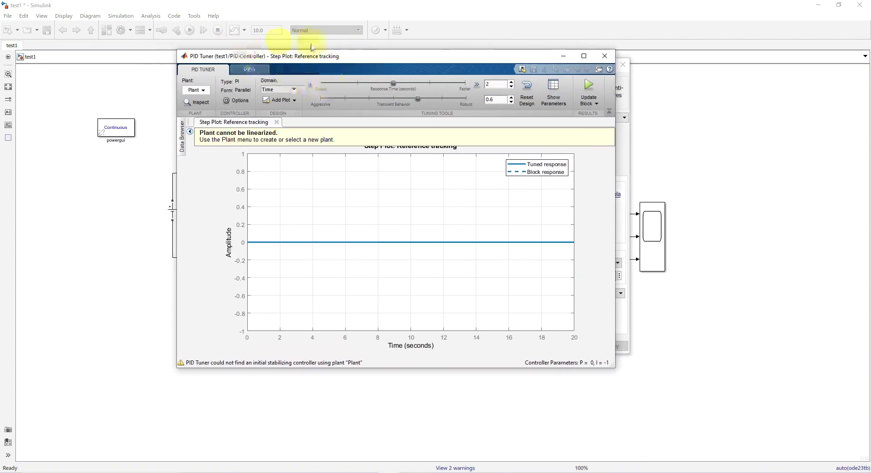
left_click(202, 91)
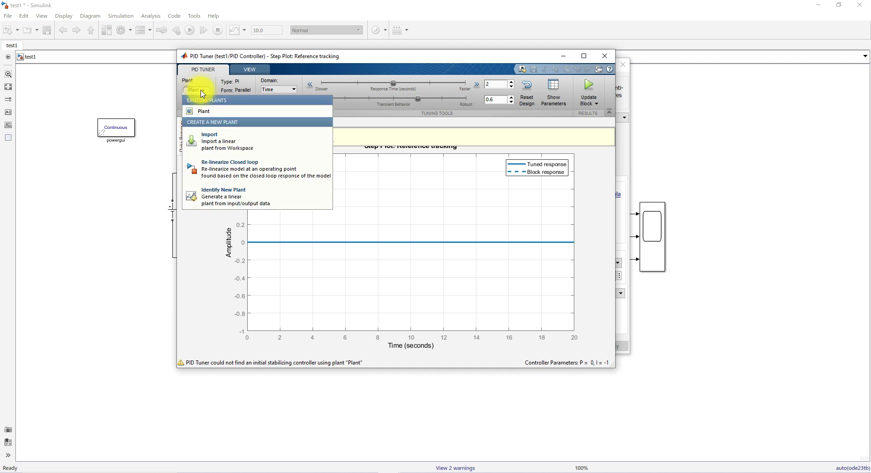
left_click(223, 197)
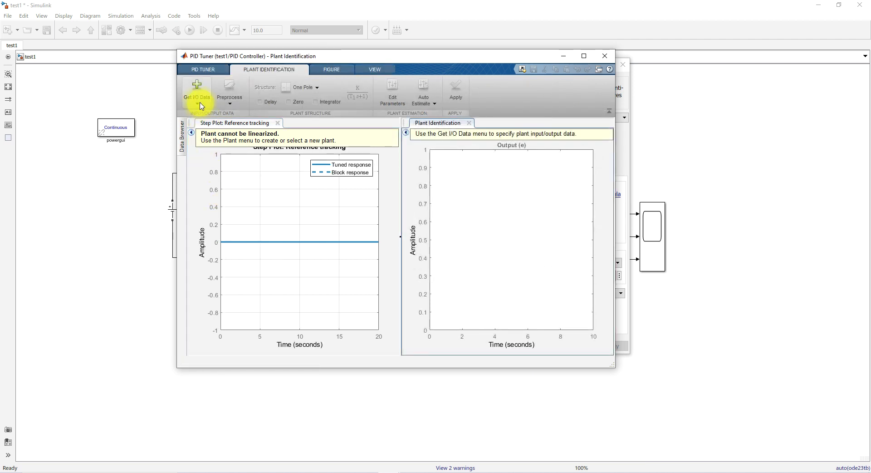
- Configure simulated I/O data with input offset 0.15 and step amplitude 0.3 at 5 s
left_click(205, 106)
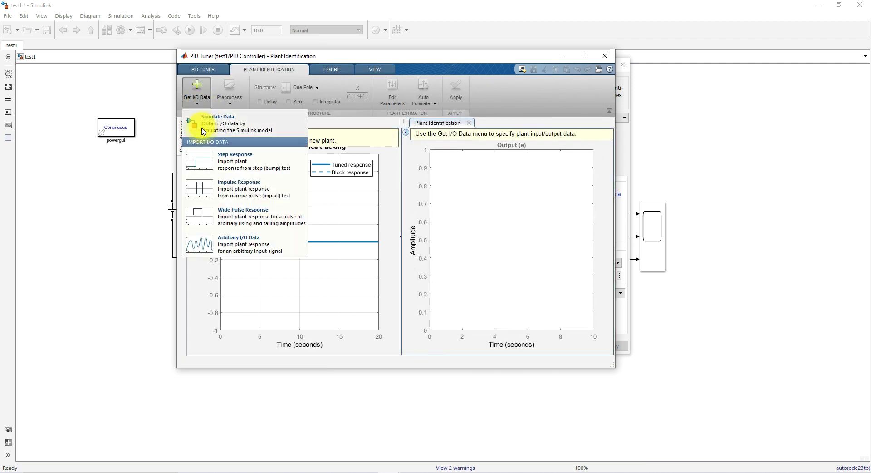
left_click(216, 126)
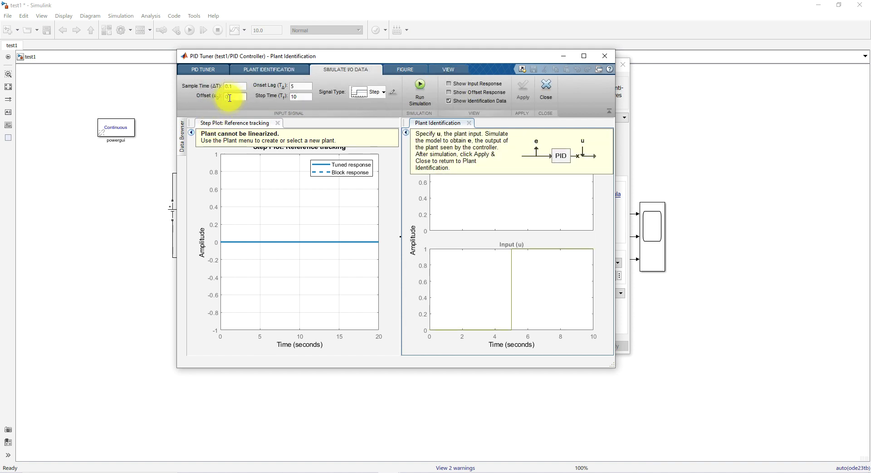
key("Return")
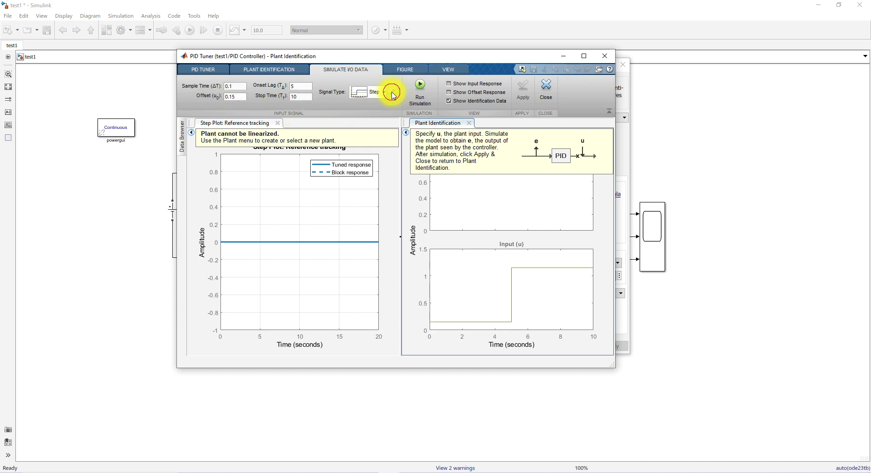
left_click(393, 92)
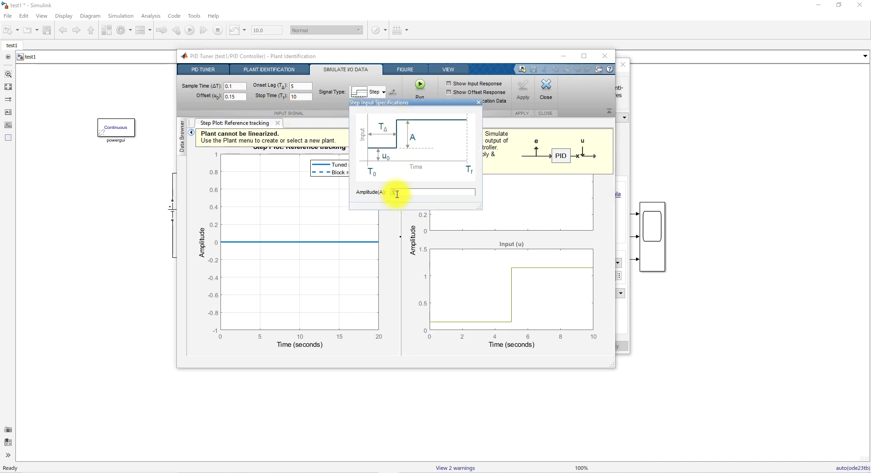
key("Return")
left_click(477, 107)
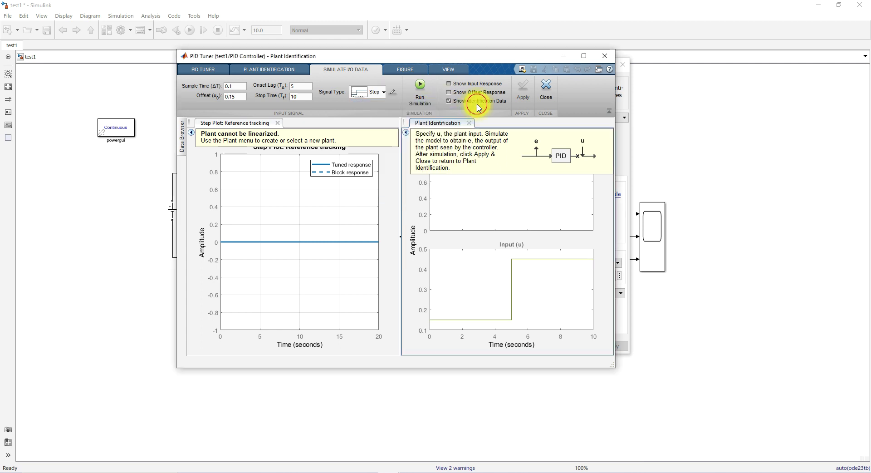
left_click_drag(442, 56, 378, 55)
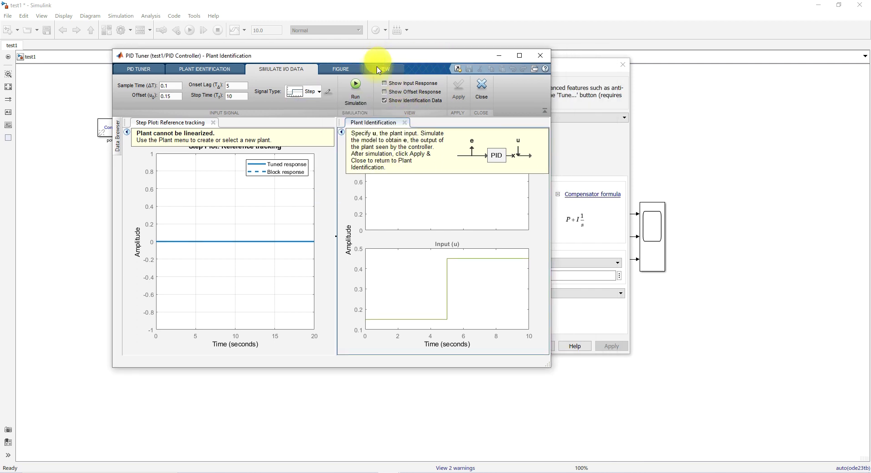
- Run the identification simulation and rescale the Scope, showing the output settle near -20
left_click(356, 87)
left_click(405, 461)
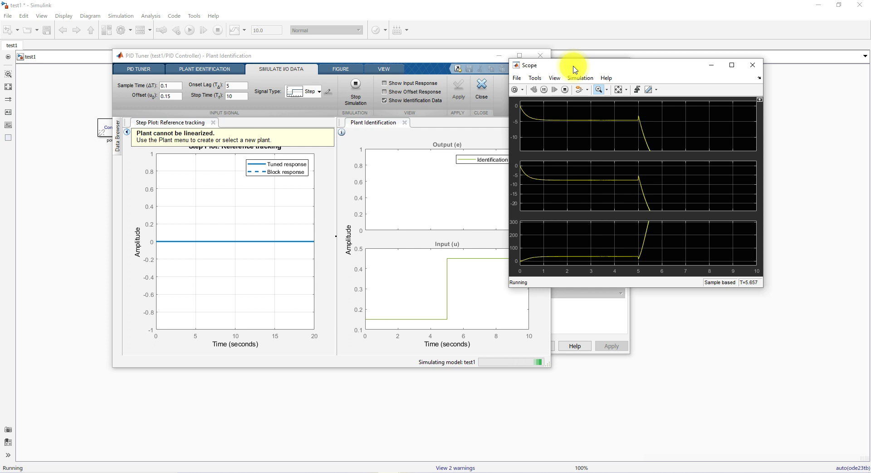
left_click(619, 90)
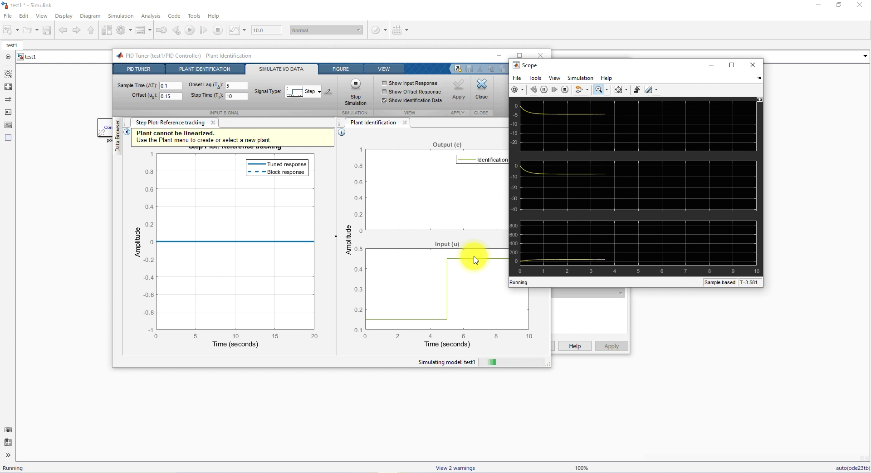
left_click_drag(530, 65, 601, 55)
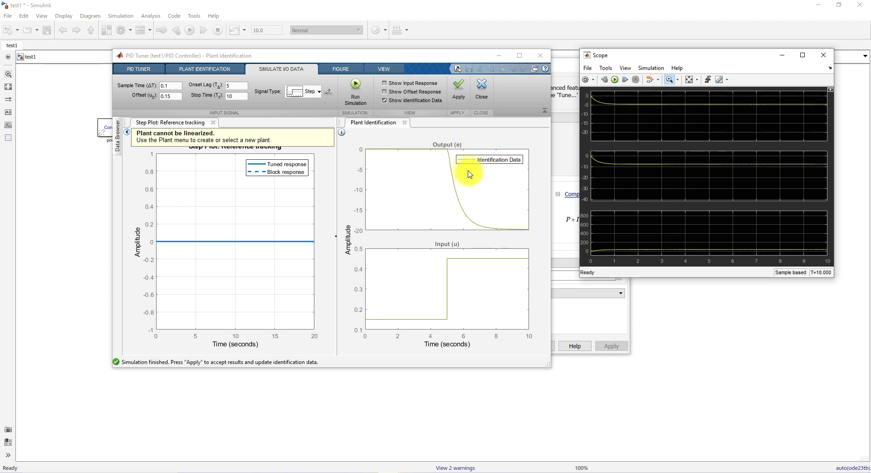
- Apply the simulated step-test data for plant identification
left_click(458, 89)
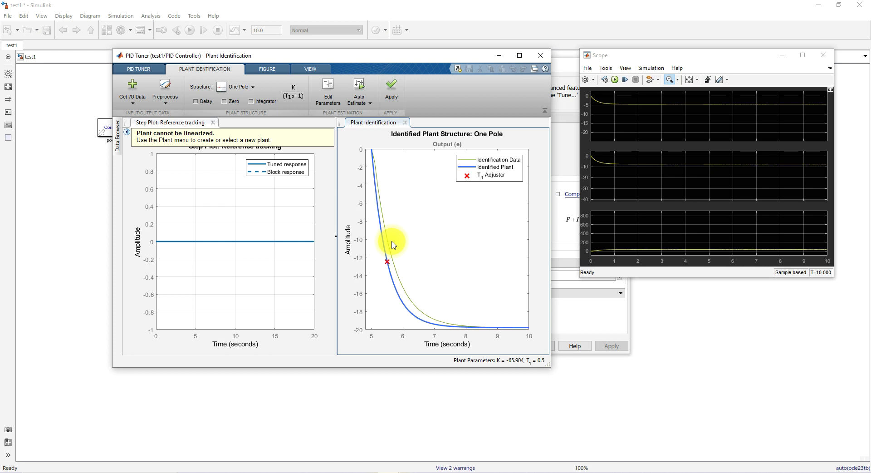
- Auto-estimate the one-pole plant (K = -66.323, T1 = 0.6966) and apply it to get P = -0.01572, I = -0.06771
left_click(365, 106)
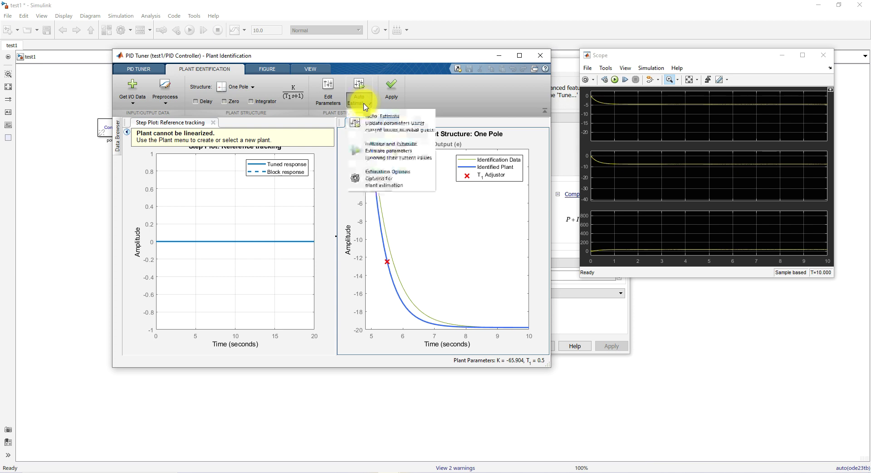
left_click(381, 124)
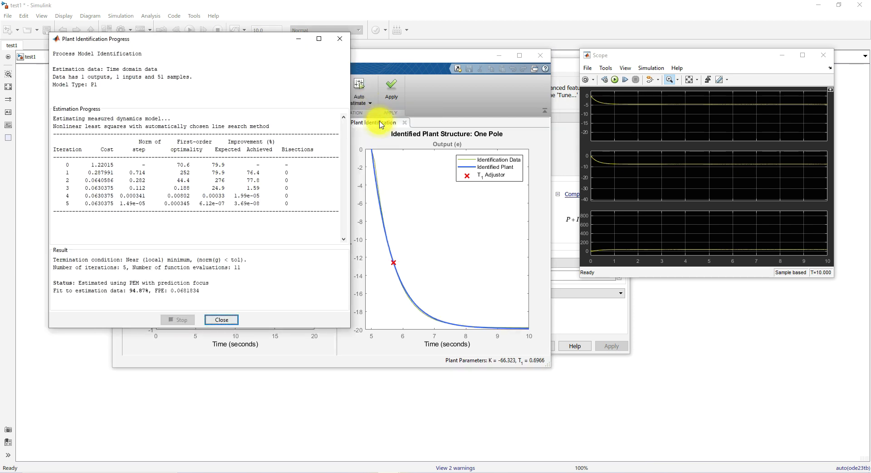
left_click(221, 319)
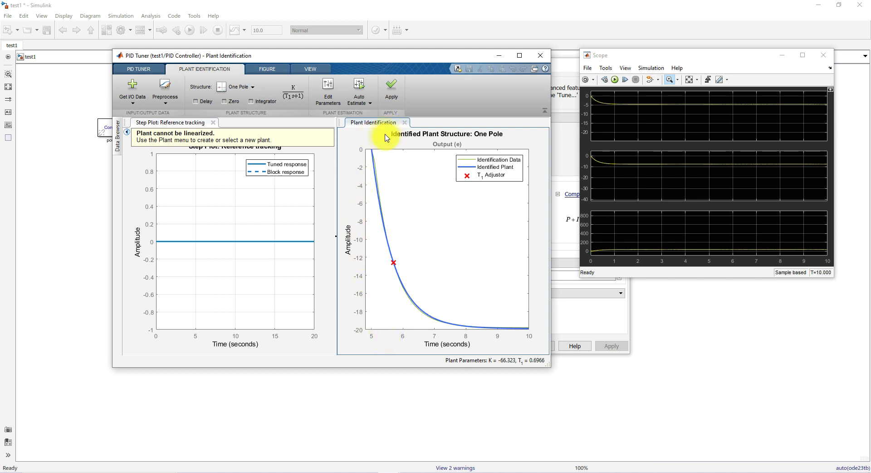
left_click(392, 89)
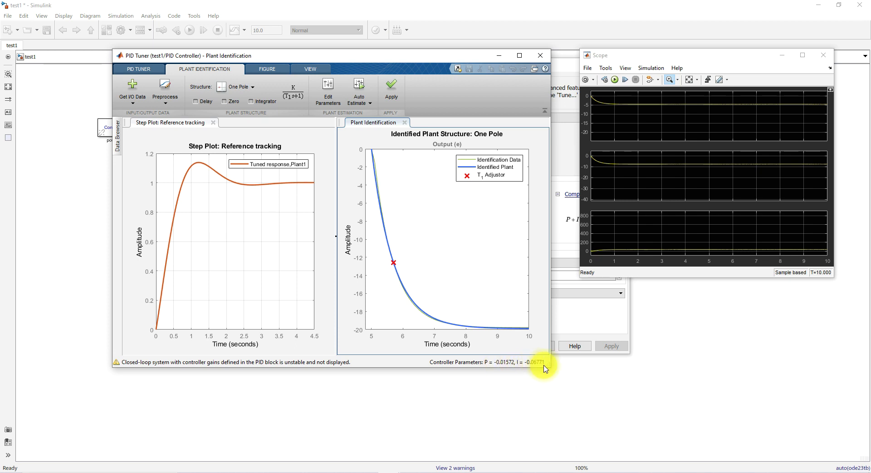
- Update the PID Controller block with tuned gains P = -0.0157171 and I = -0.0677139
left_click(136, 69)
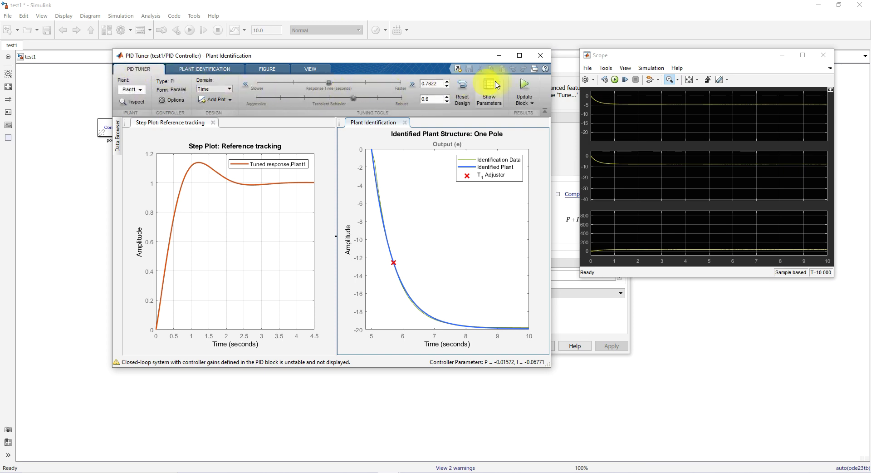
left_click(525, 89)
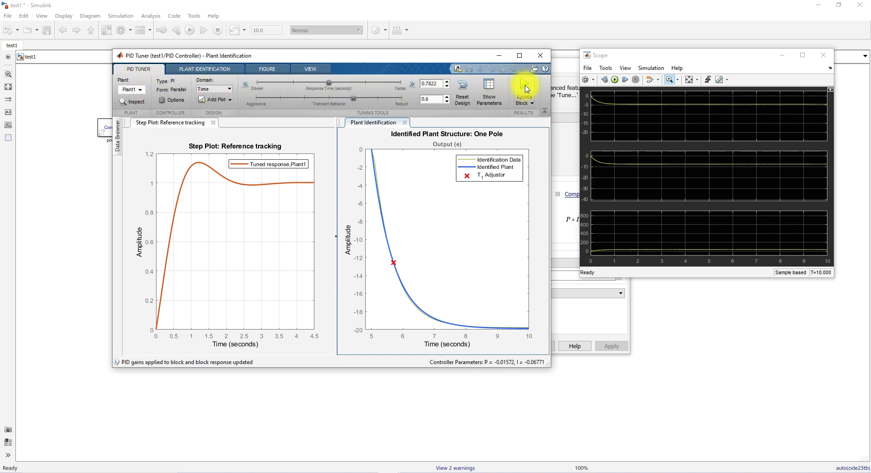
left_click_drag(430, 62, 318, 71)
left_click(470, 70)
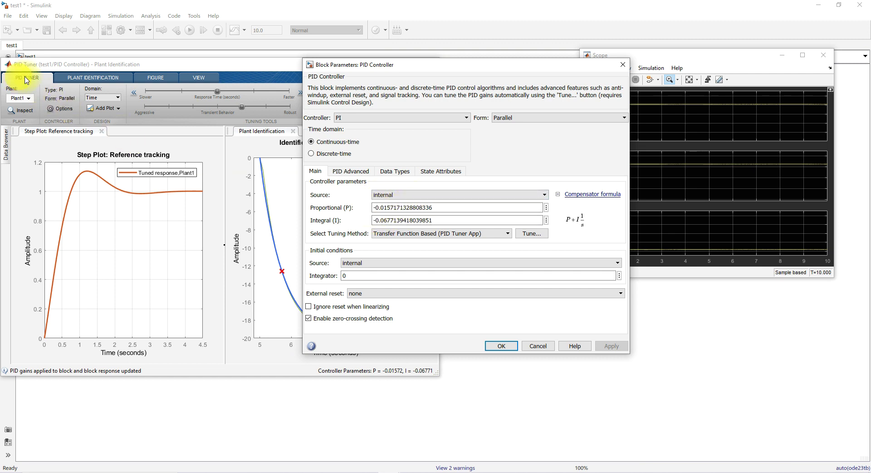
- Run the simulation from the Scope and maximize the Scope display
left_click(659, 72)
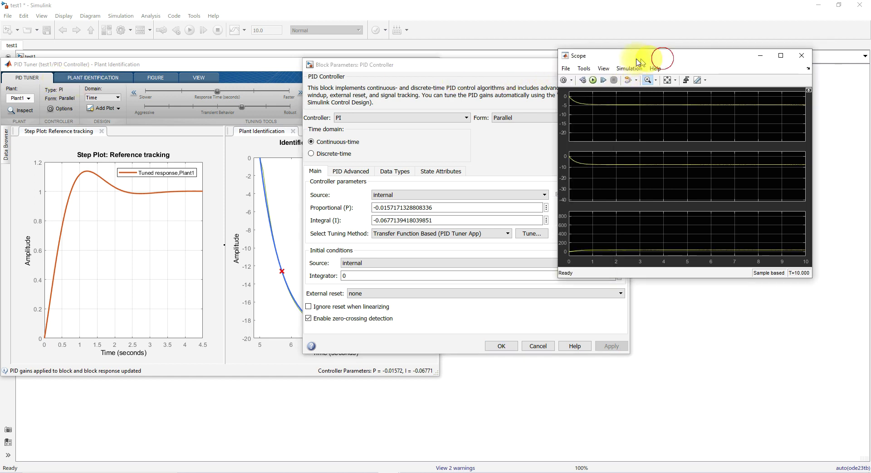
left_click(539, 76)
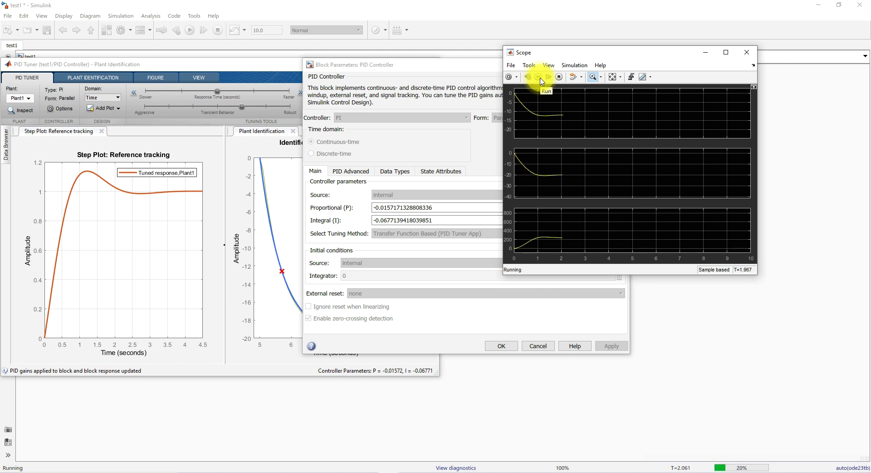
left_click(726, 52)
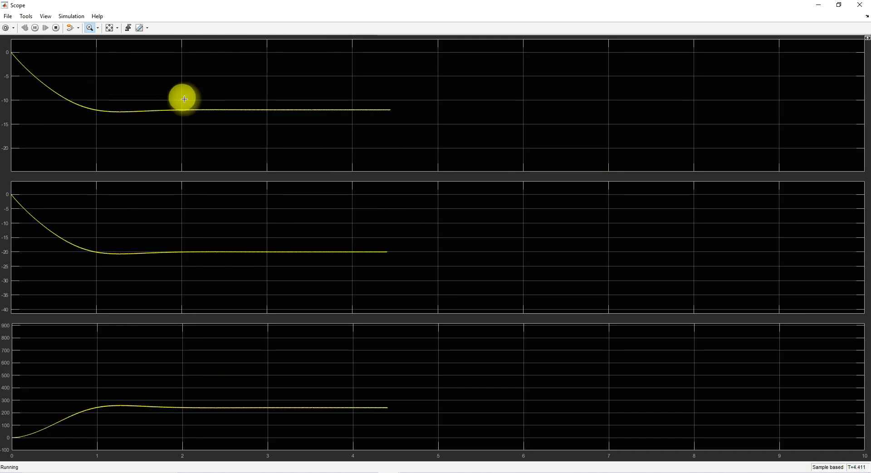
- Zoom into the top trace to check the small ripple near -12, then rescale axes and restore the window
left_click_drag(320, 116, 303, 104)
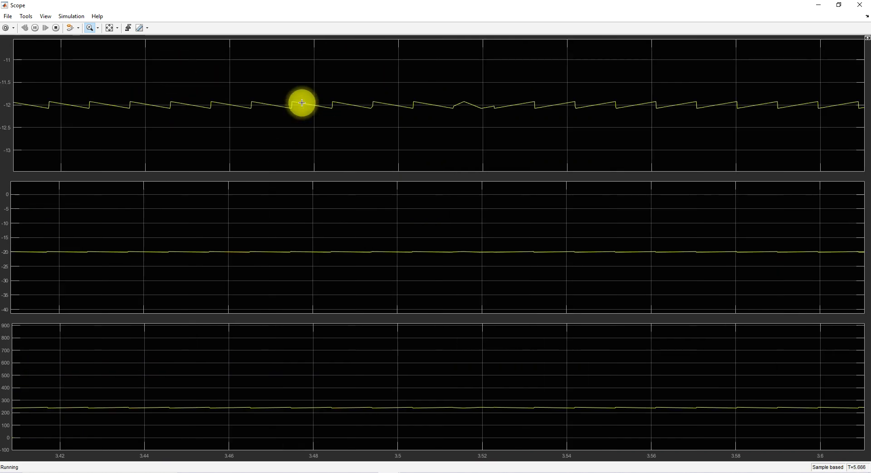
left_click_drag(159, 96, 184, 113)
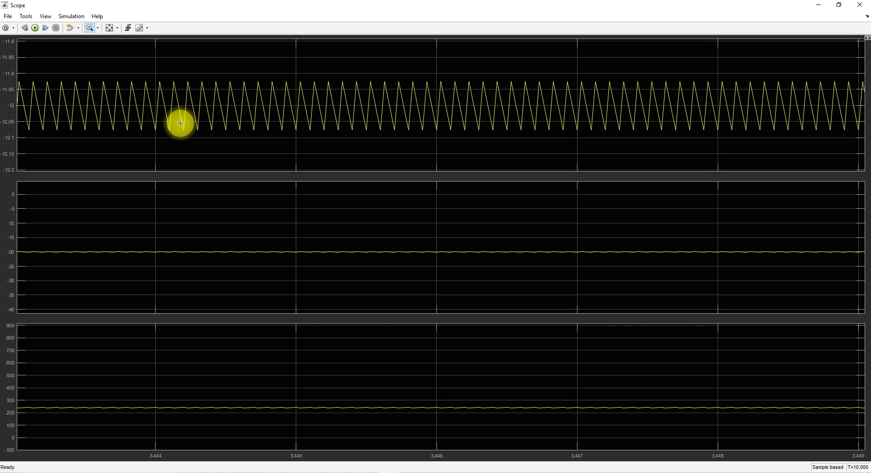
left_click(110, 28)
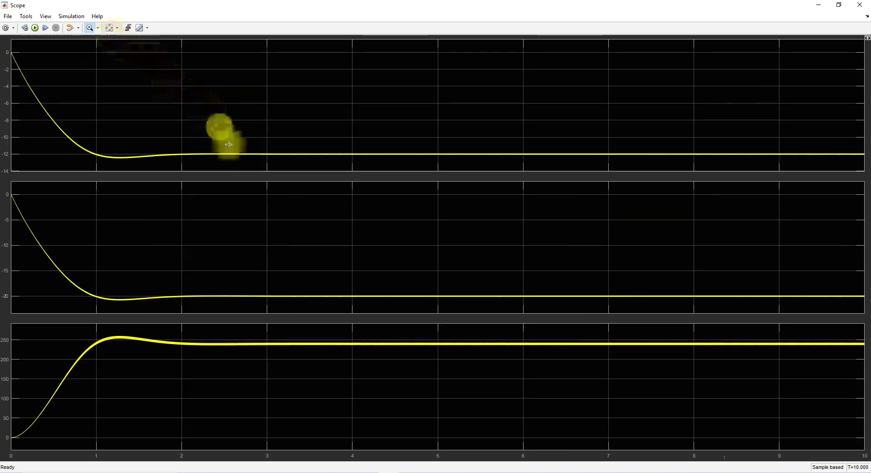
left_click(839, 4)
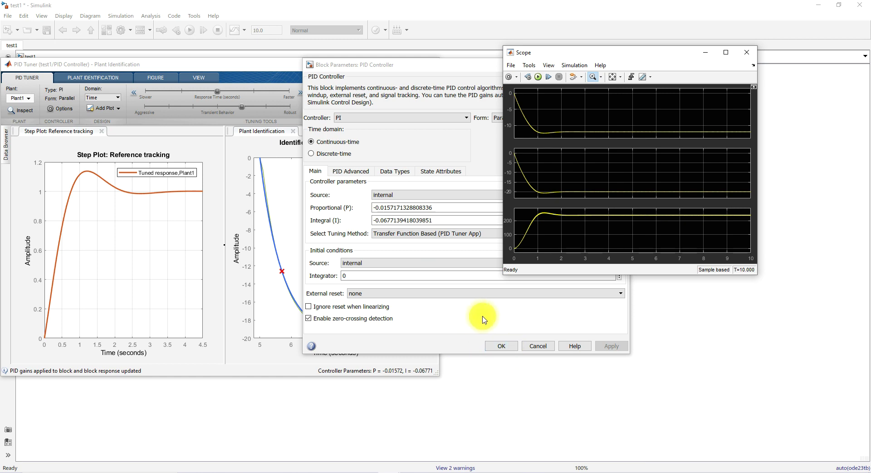
- Close the Block Parameters dialog and PID Tuner, and move the Scope aside to reveal the diagram
left_click(501, 345)
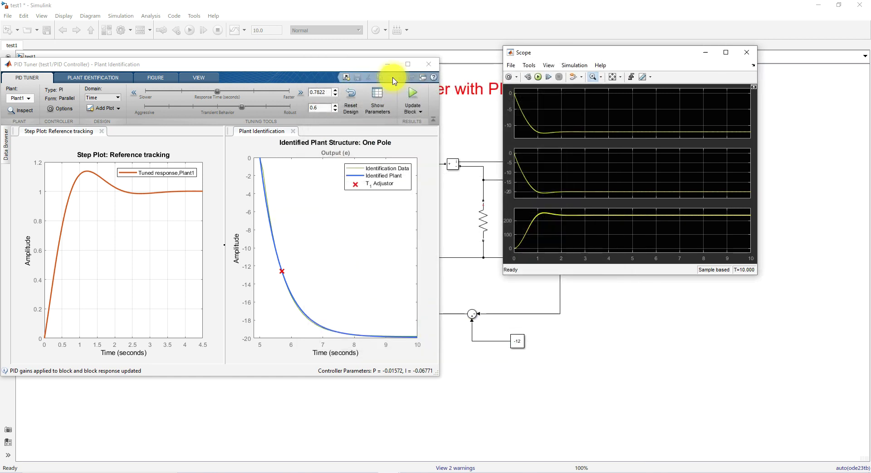
left_click_drag(282, 64, 304, 50)
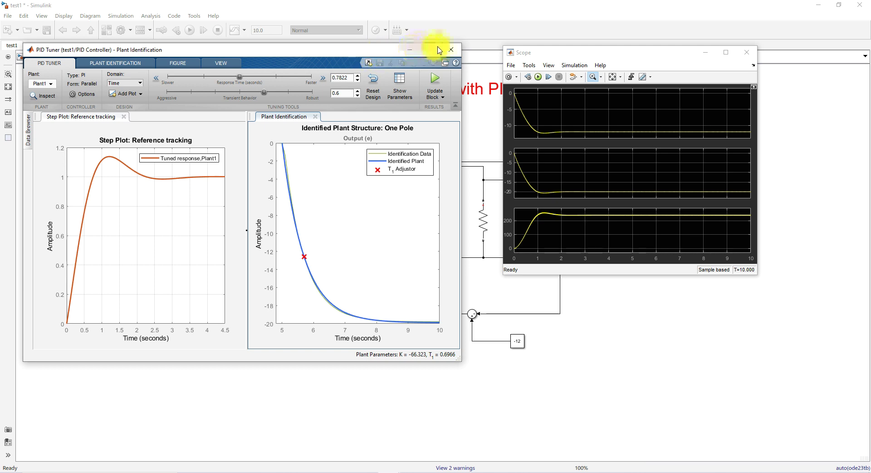
left_click(451, 50)
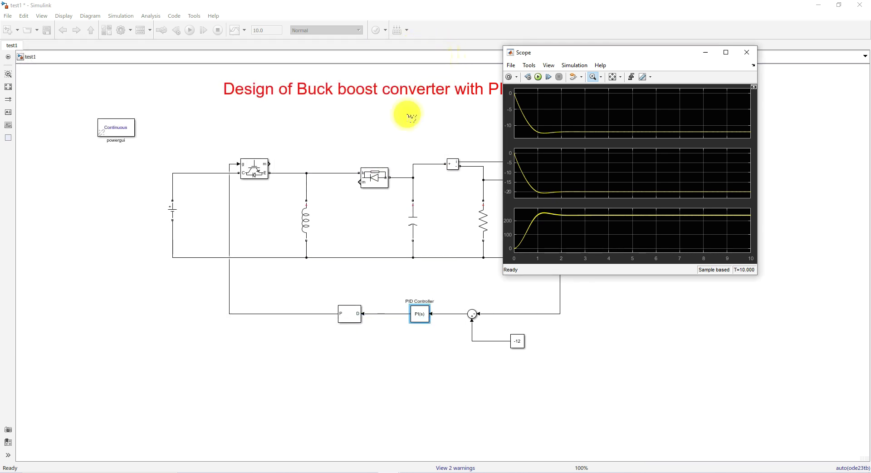
left_click_drag(531, 54, 561, 60)
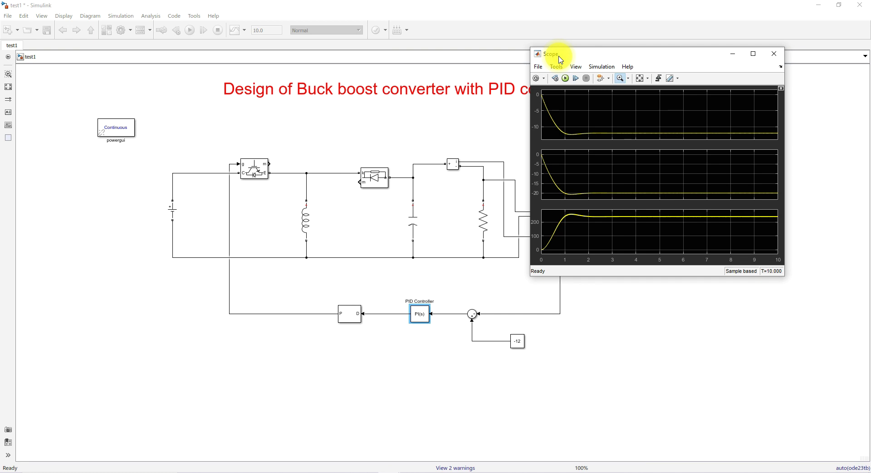
- Insert a Step block via quick search and wire it to the Sum reference input
left_click(500, 375)
double_click(500, 375)
type("step")
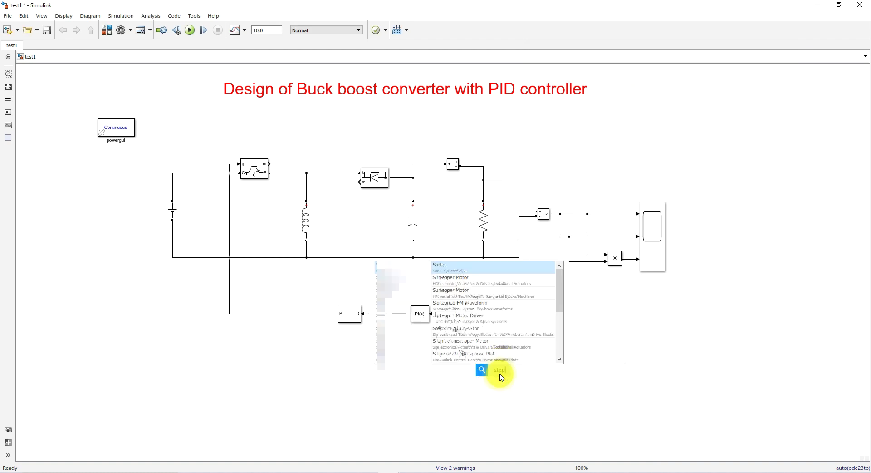
left_click(473, 268)
left_click(510, 341)
left_click_drag(510, 341, 479, 371)
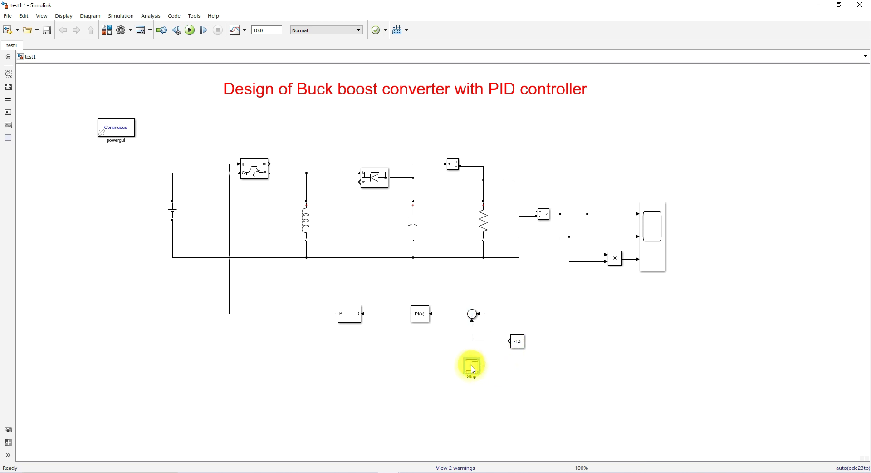
- Set the Step block to step time 5, initial value -12, final value -10
double_click(471, 368)
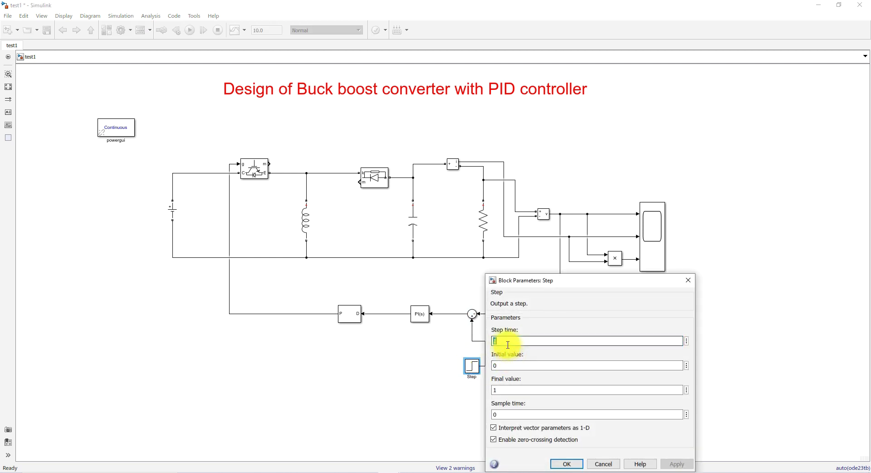
left_click_drag(539, 286, 523, 203)
double_click(491, 282)
type("-12")
double_click(490, 304)
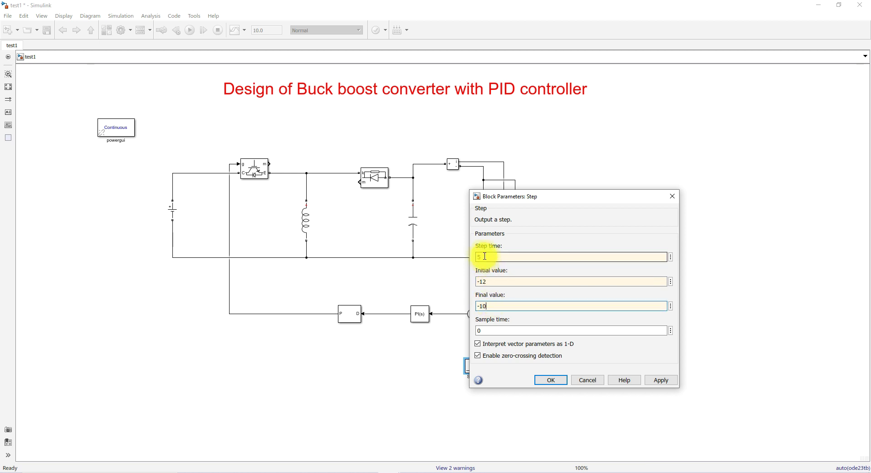
left_click(549, 380)
left_click(659, 251)
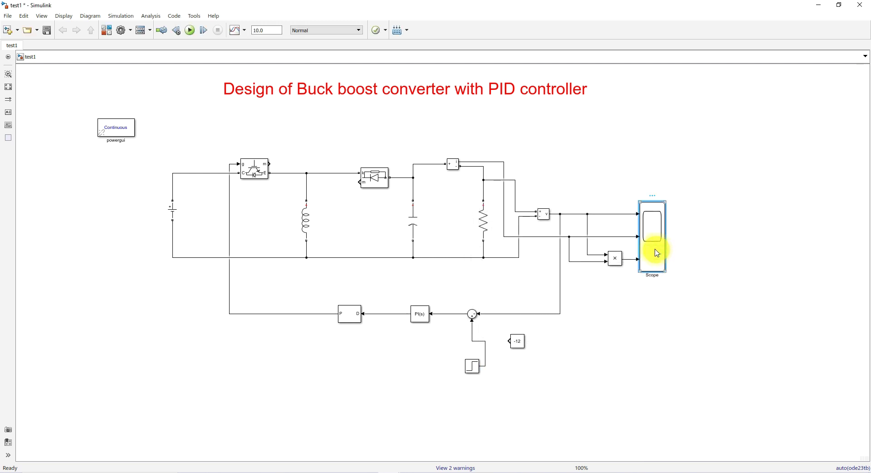
- Open the Scope and run the simulation with the step reference
double_click(657, 253)
left_click_drag(594, 57, 384, 62)
left_click(361, 81)
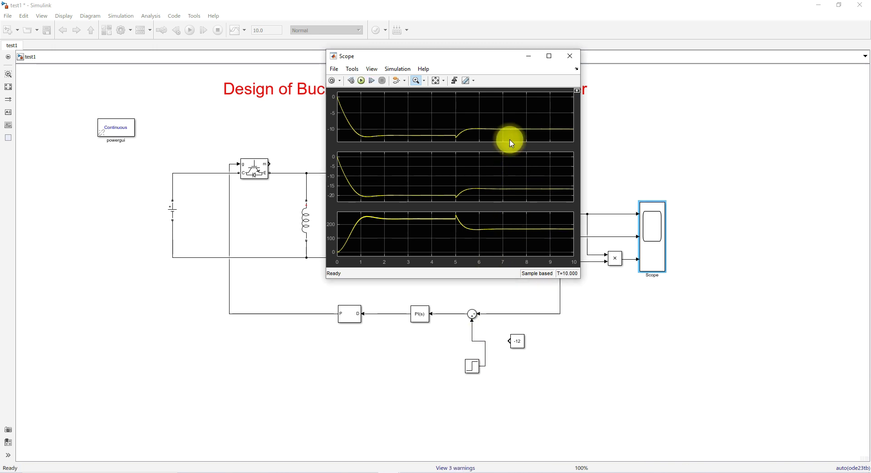
- Zoom into the top trace to inspect ripple around -10, then rescale all plots to 0–10 s
left_click_drag(504, 124, 531, 135)
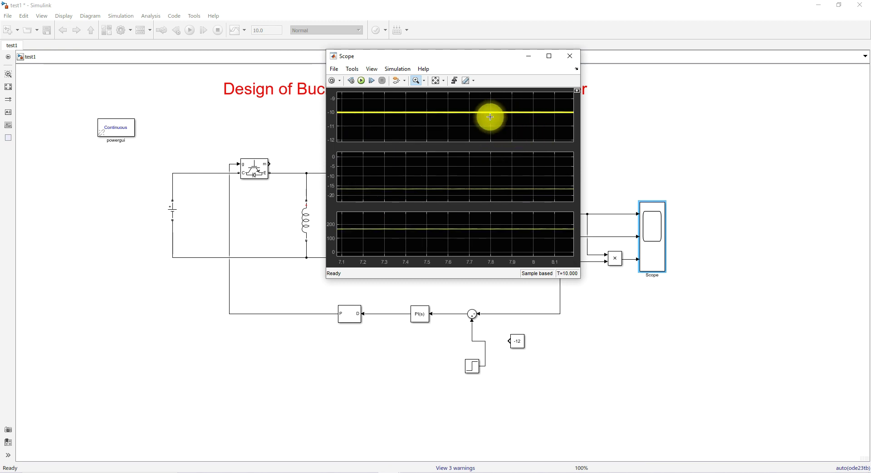
left_click(421, 110)
left_click_drag(416, 109, 442, 128)
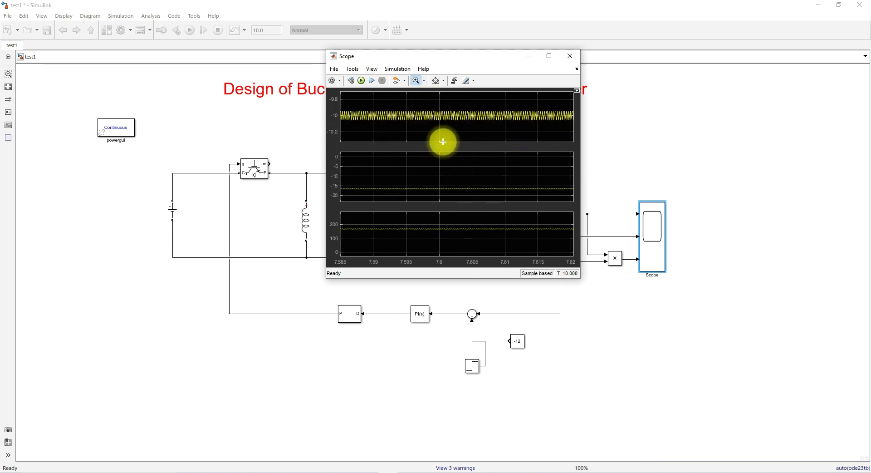
left_click(409, 104)
left_click(435, 81)
left_click_drag(437, 62, 689, 135)
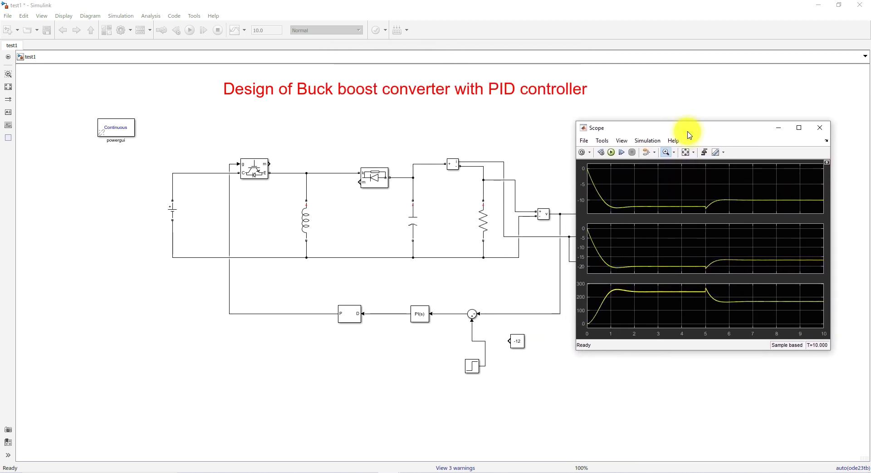